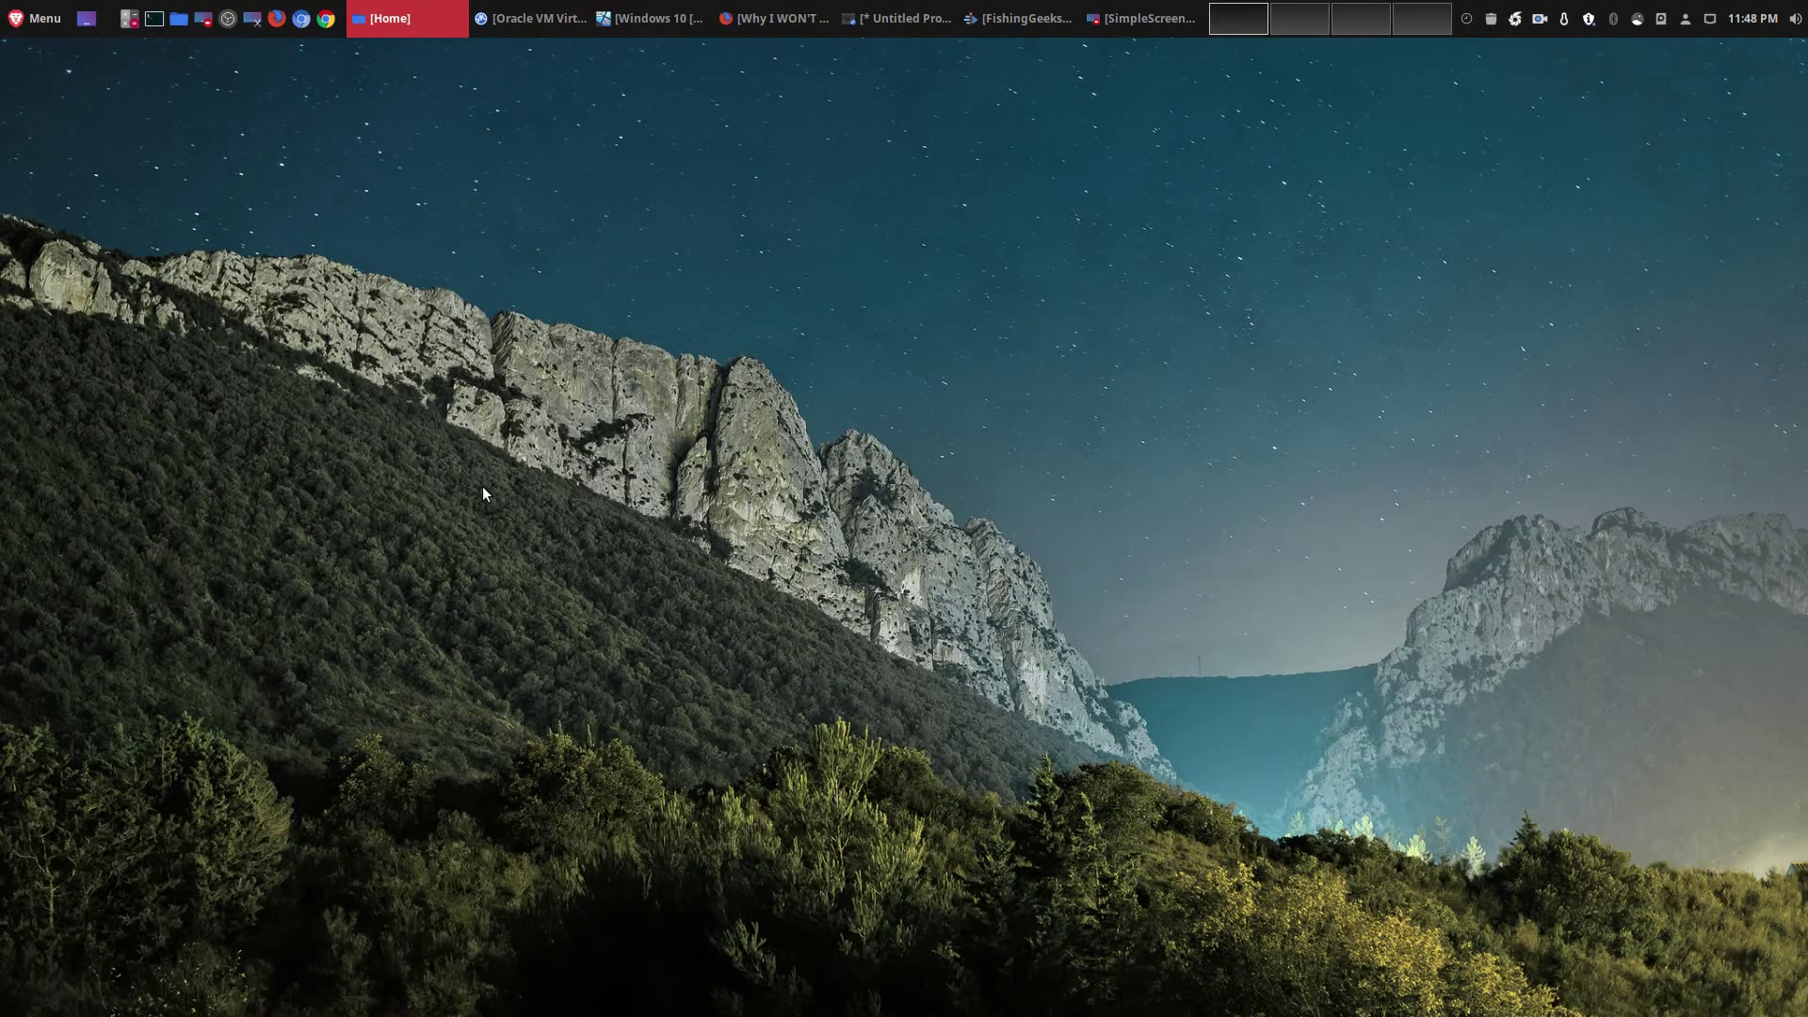
Browse the Mint applications menu, then bring the Windows 10 VM full screen and open its Start menu.
{"action": "left_click", "coordinate": [35, 18]}
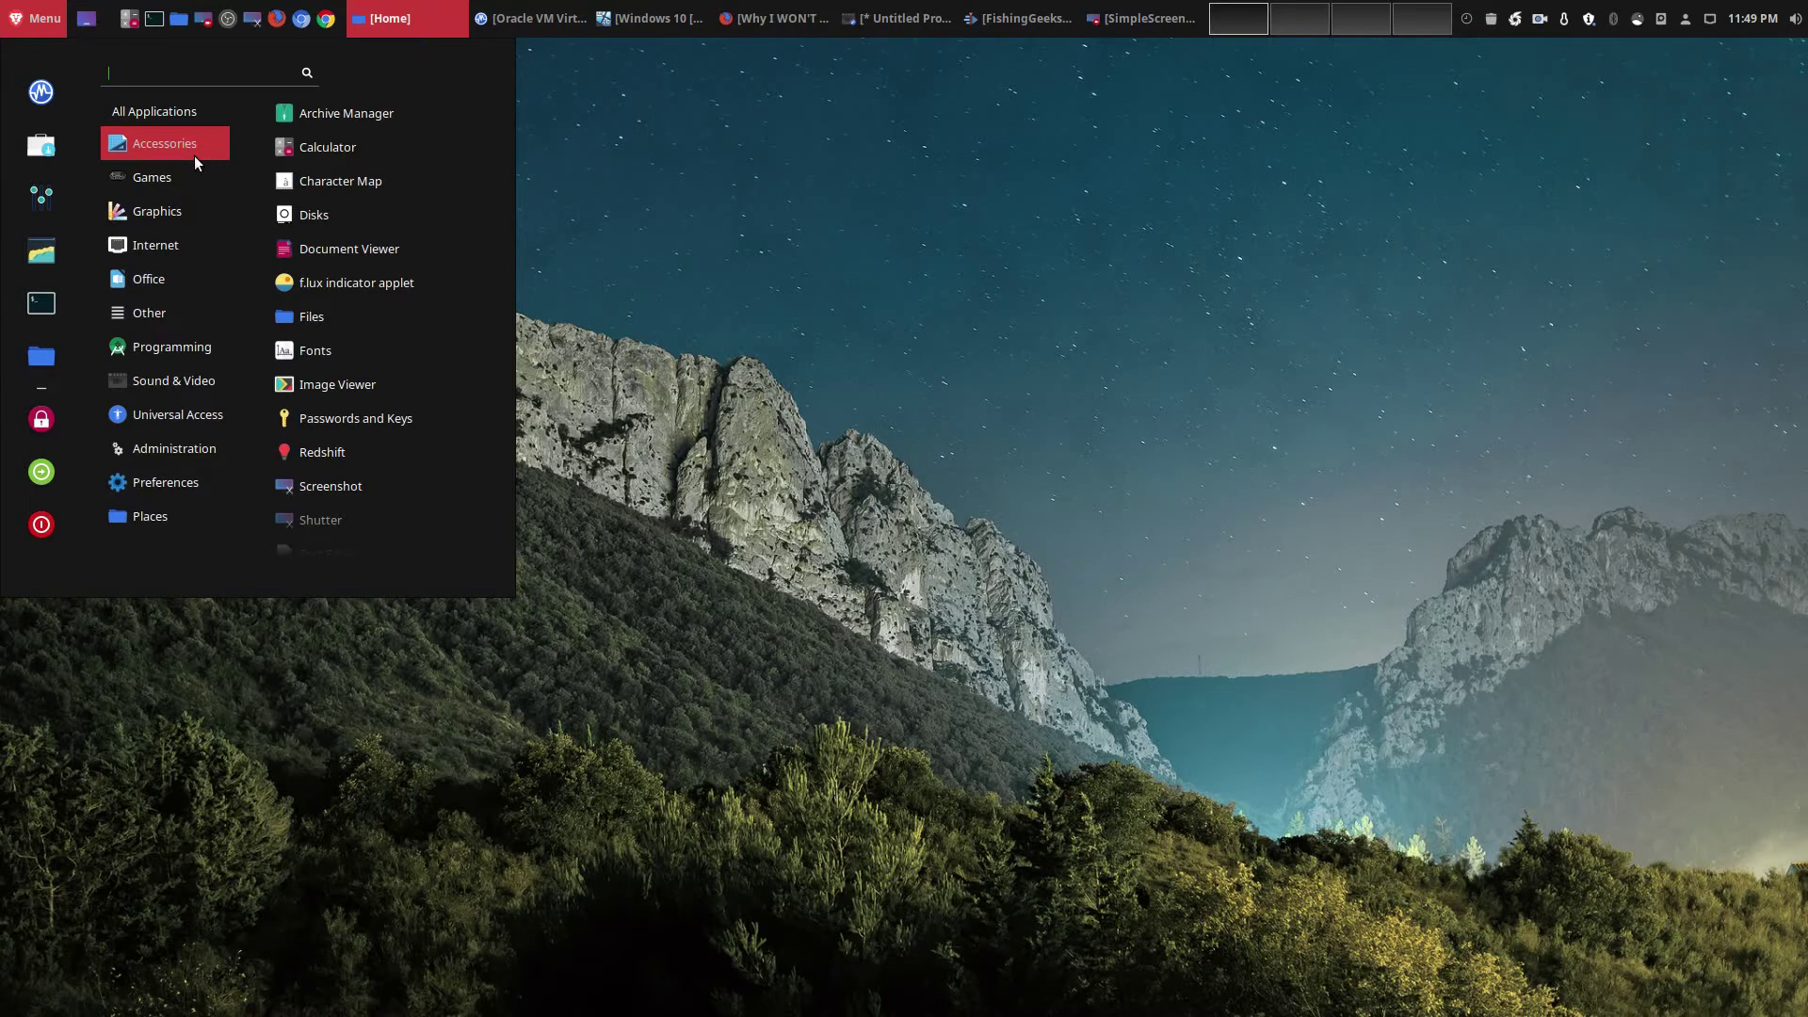
{"action": "mouse_move", "coordinate": [150, 241]}
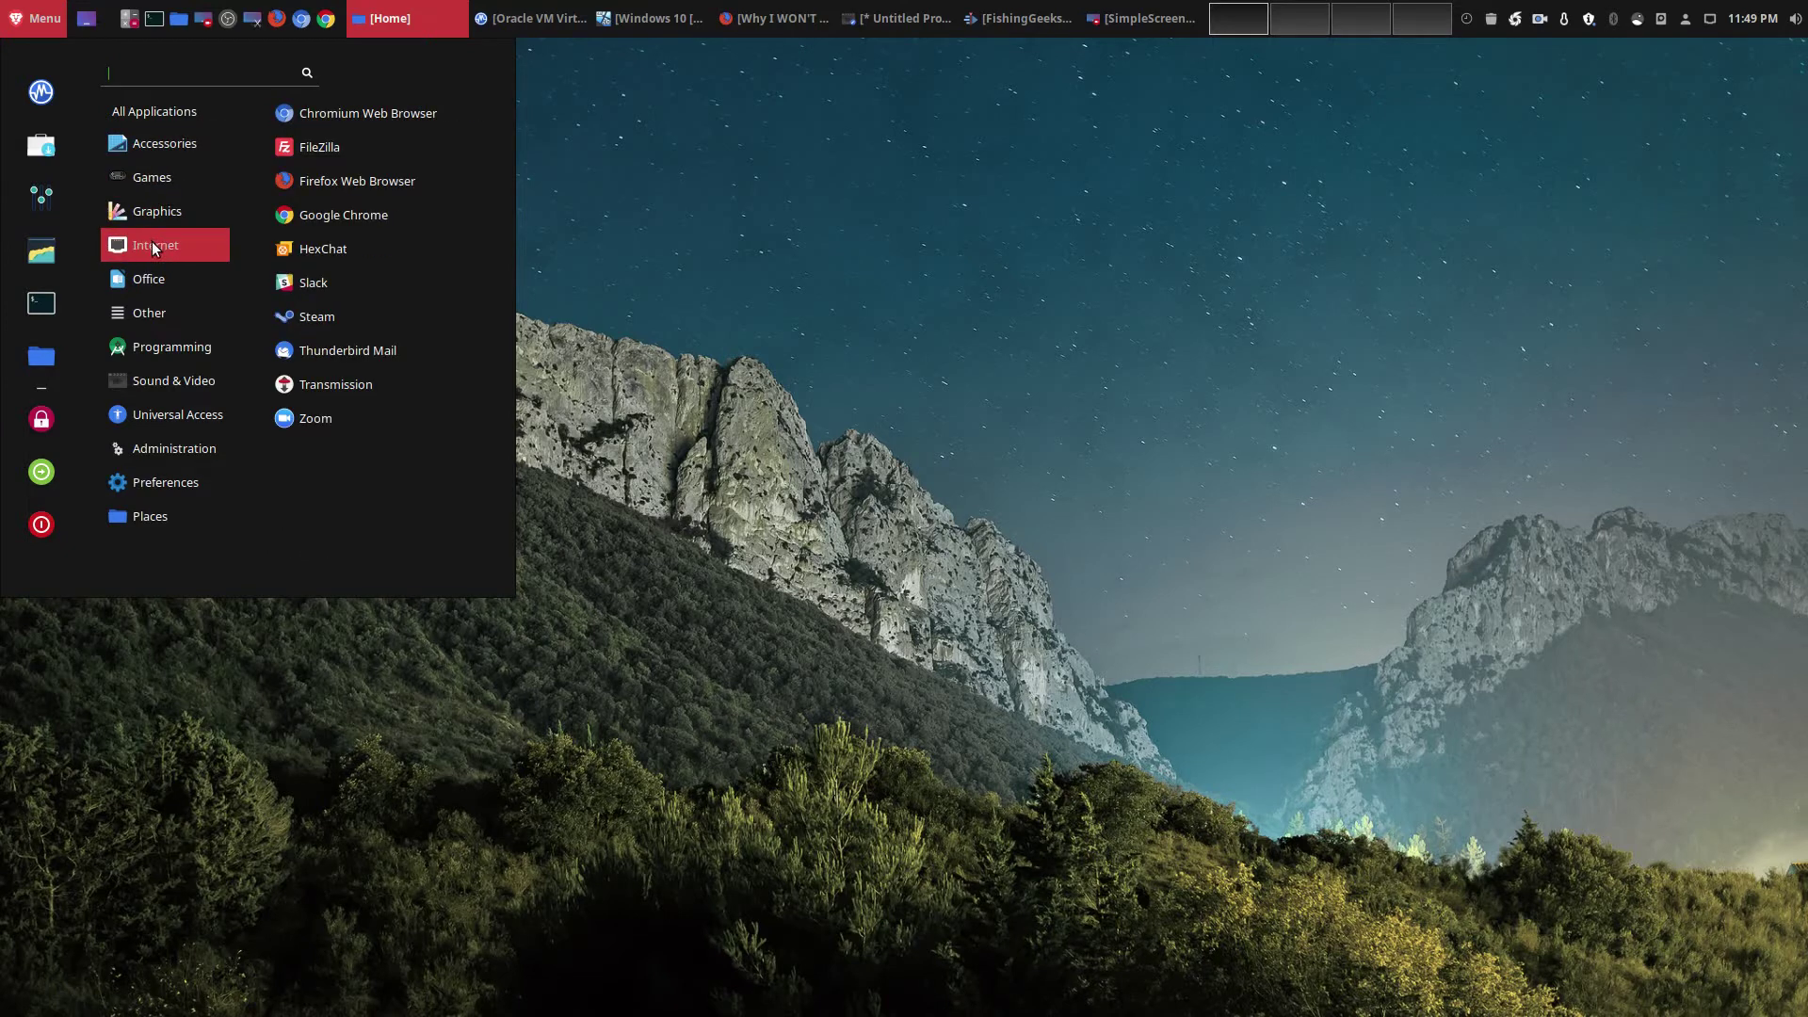
{"action": "left_click", "coordinate": [635, 264]}
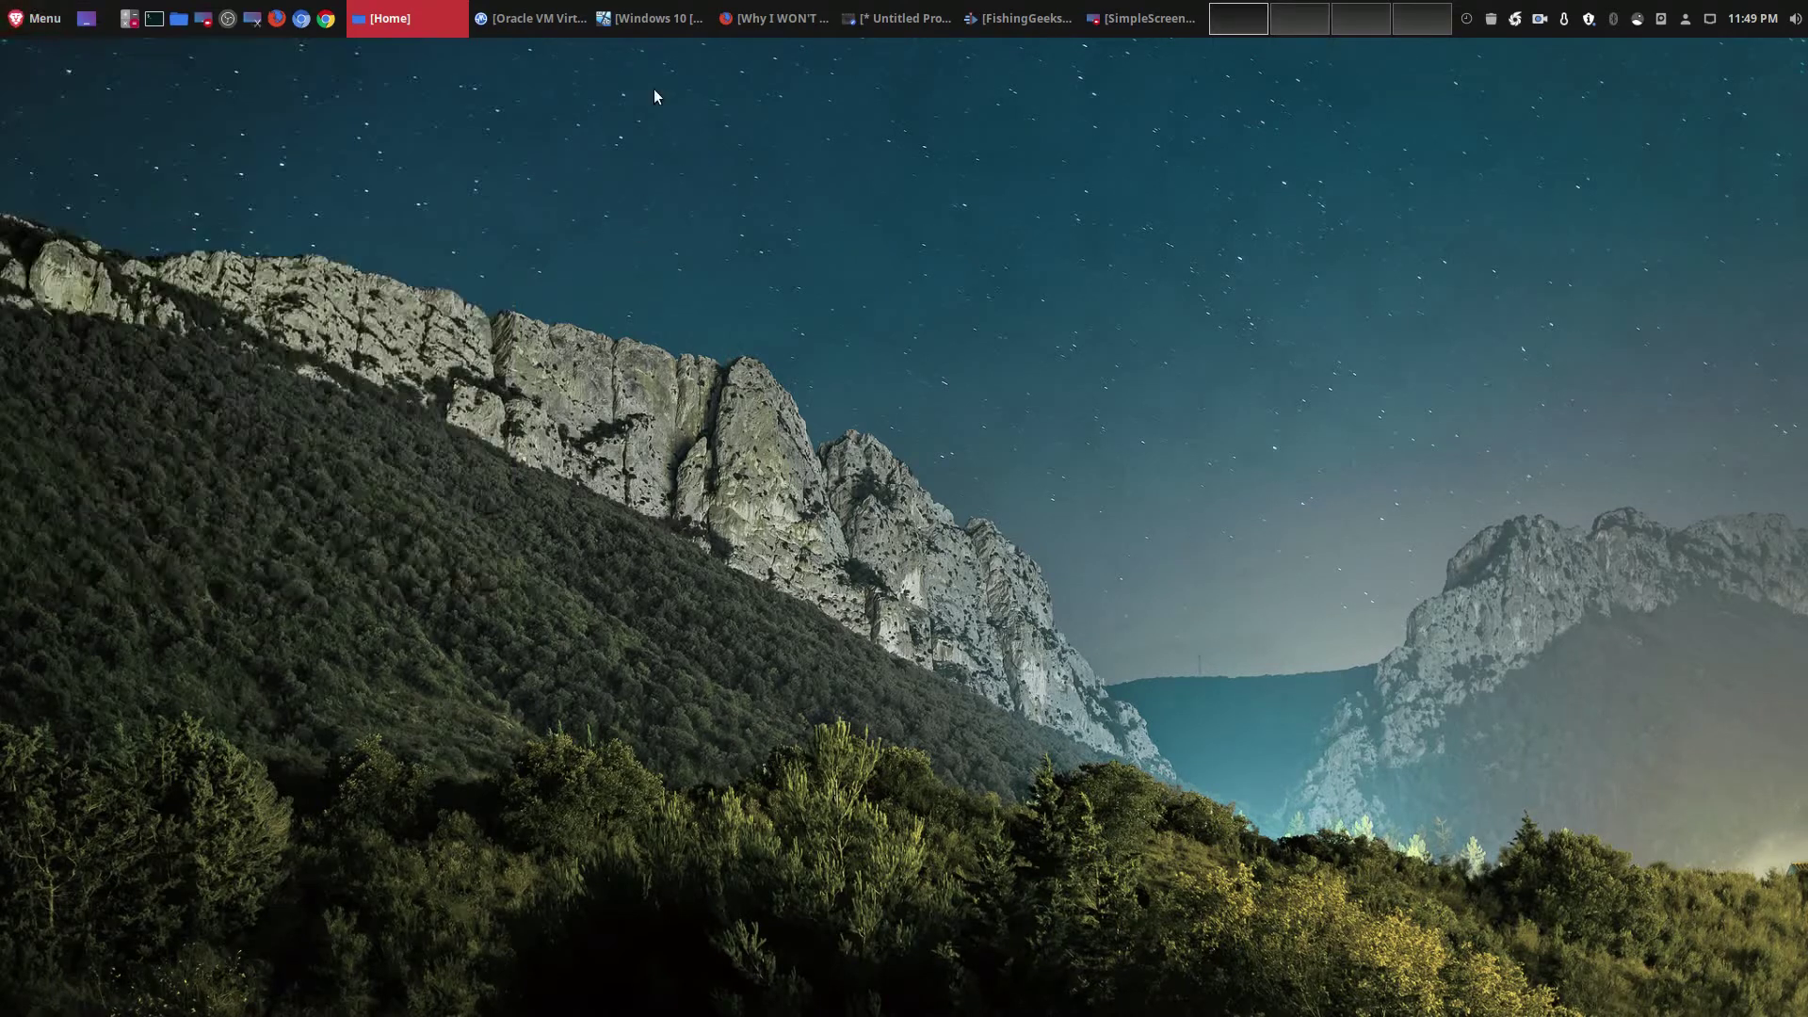
{"action": "left_click", "coordinate": [650, 18]}
{"action": "left_click", "coordinate": [23, 998]}
Close the Windows Start menu, minimize the Windows 10 VM, and restore the untitled OpenShot project.
{"action": "left_click", "coordinate": [1144, 833]}
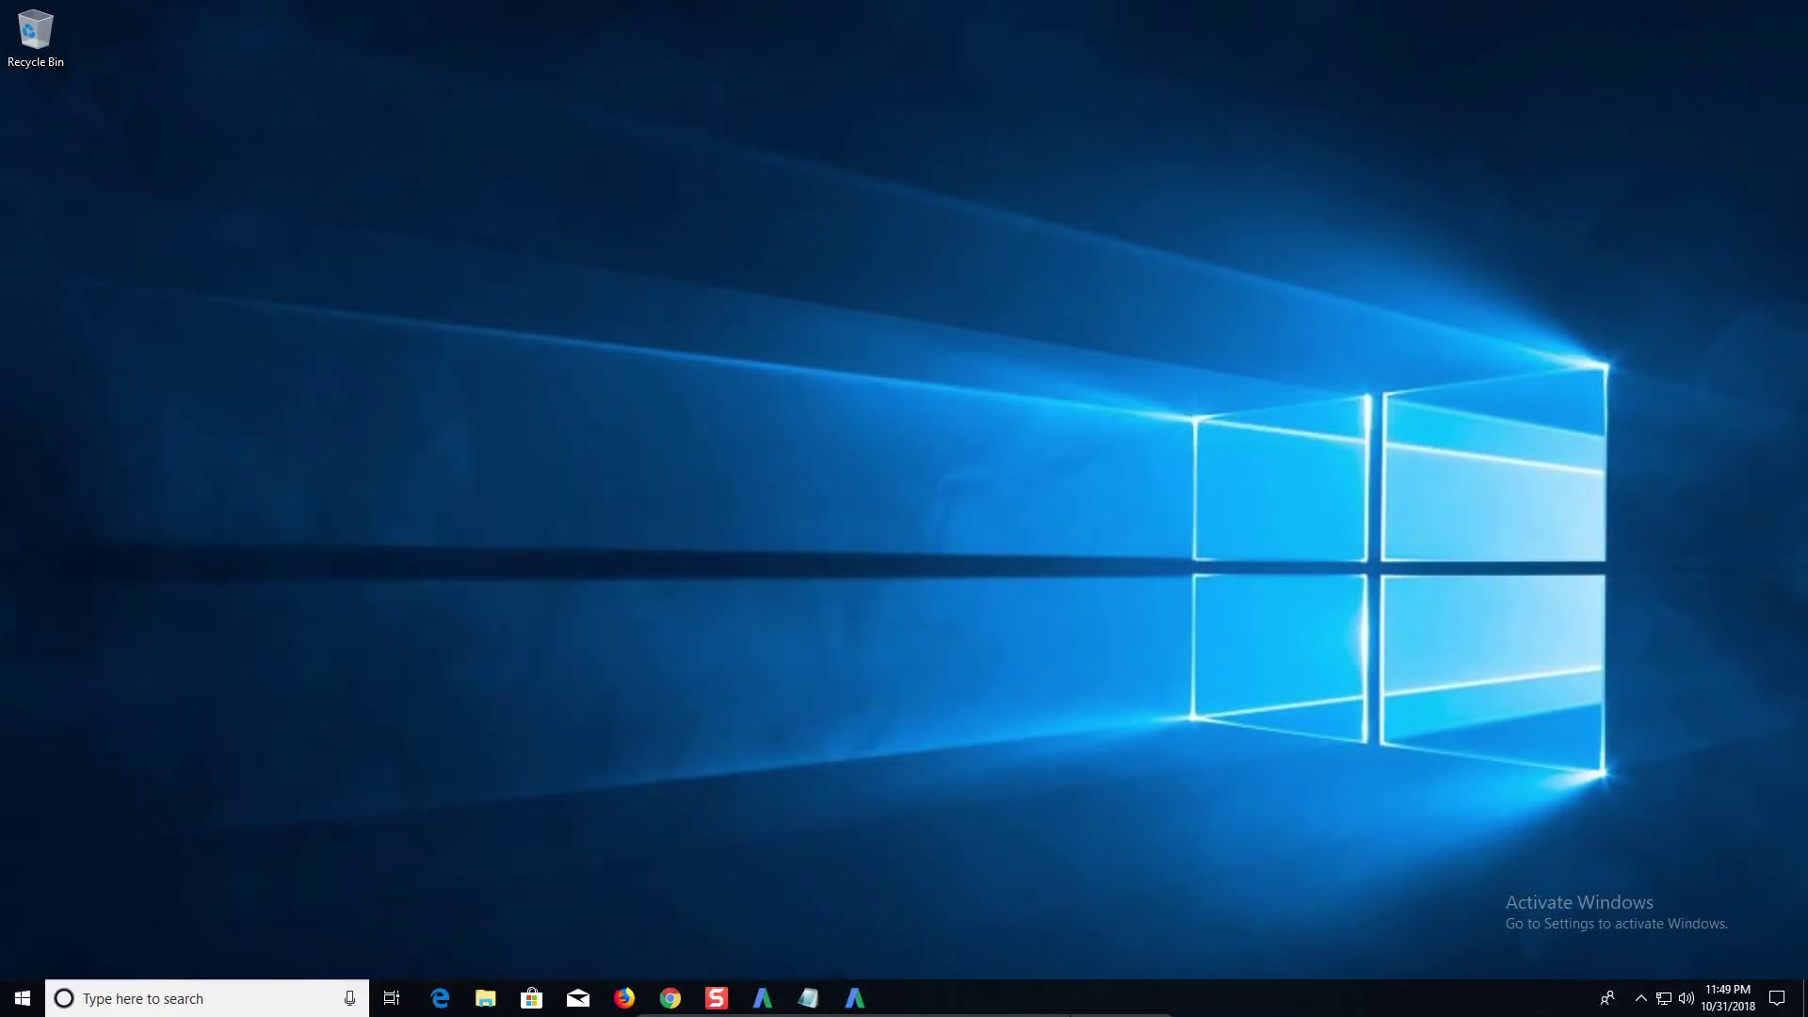
{"action": "left_click", "coordinate": [1104, 1003]}
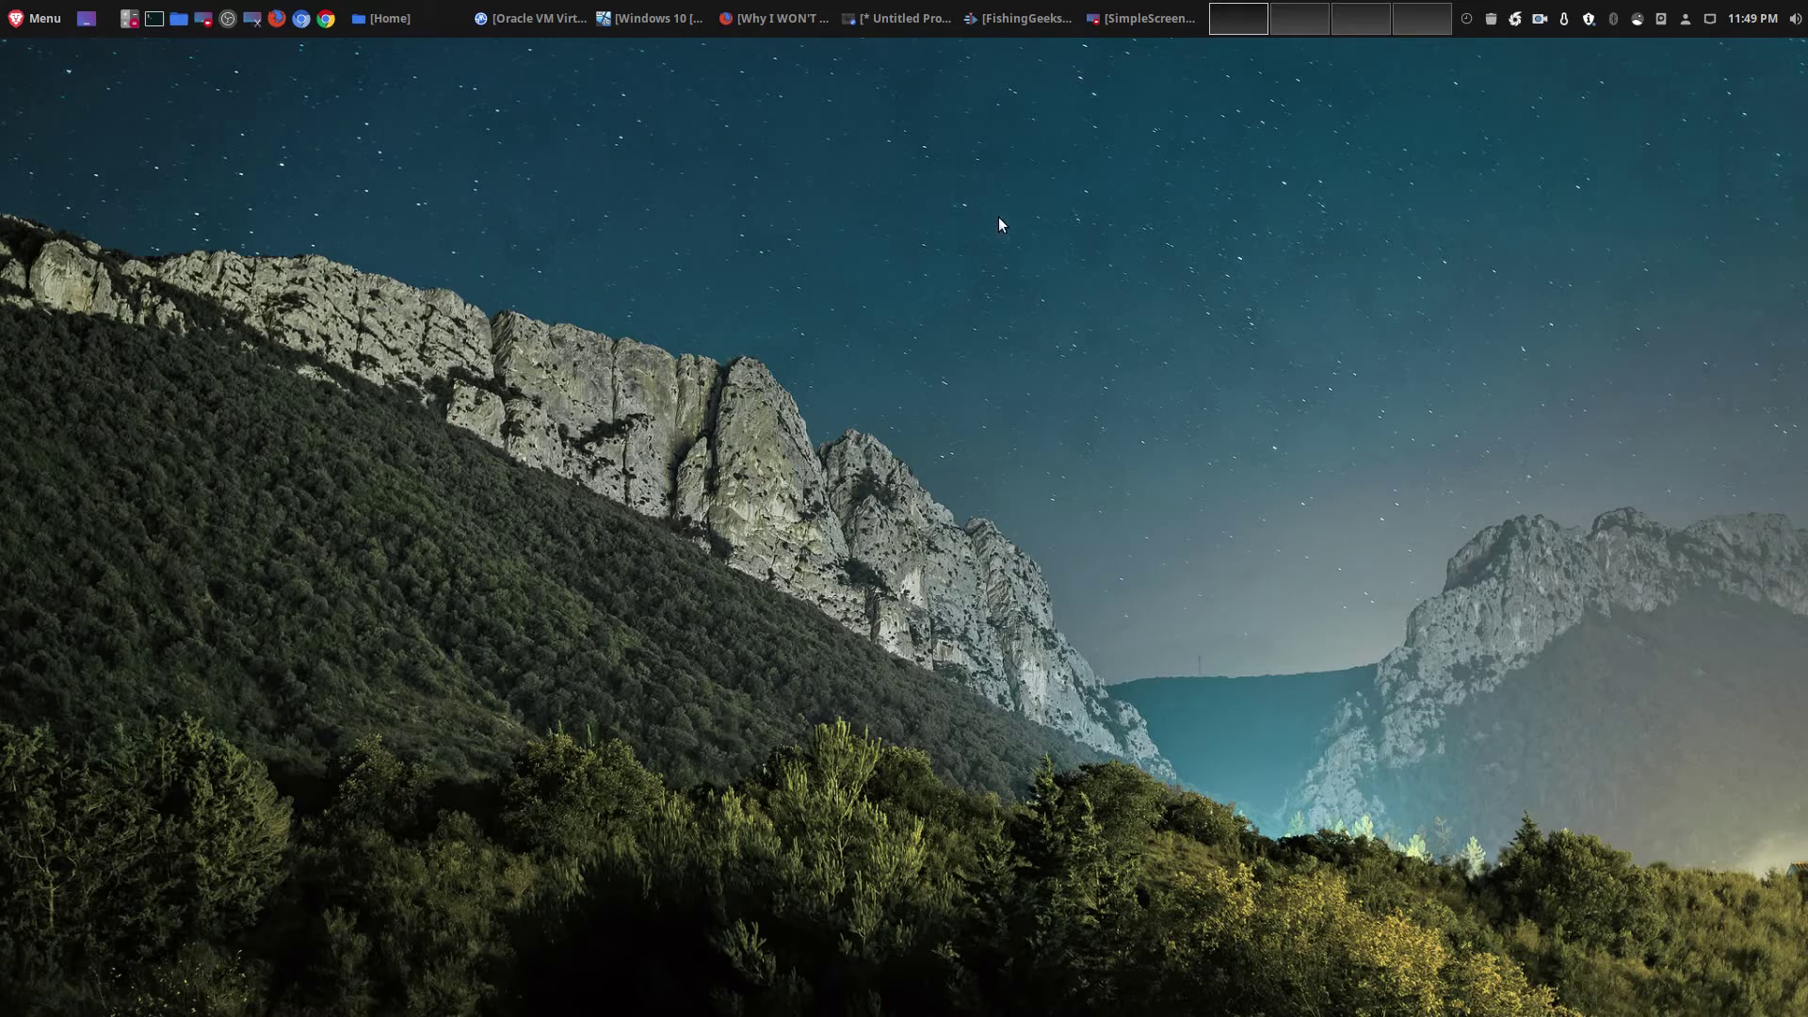
{"action": "left_click", "coordinate": [897, 26]}
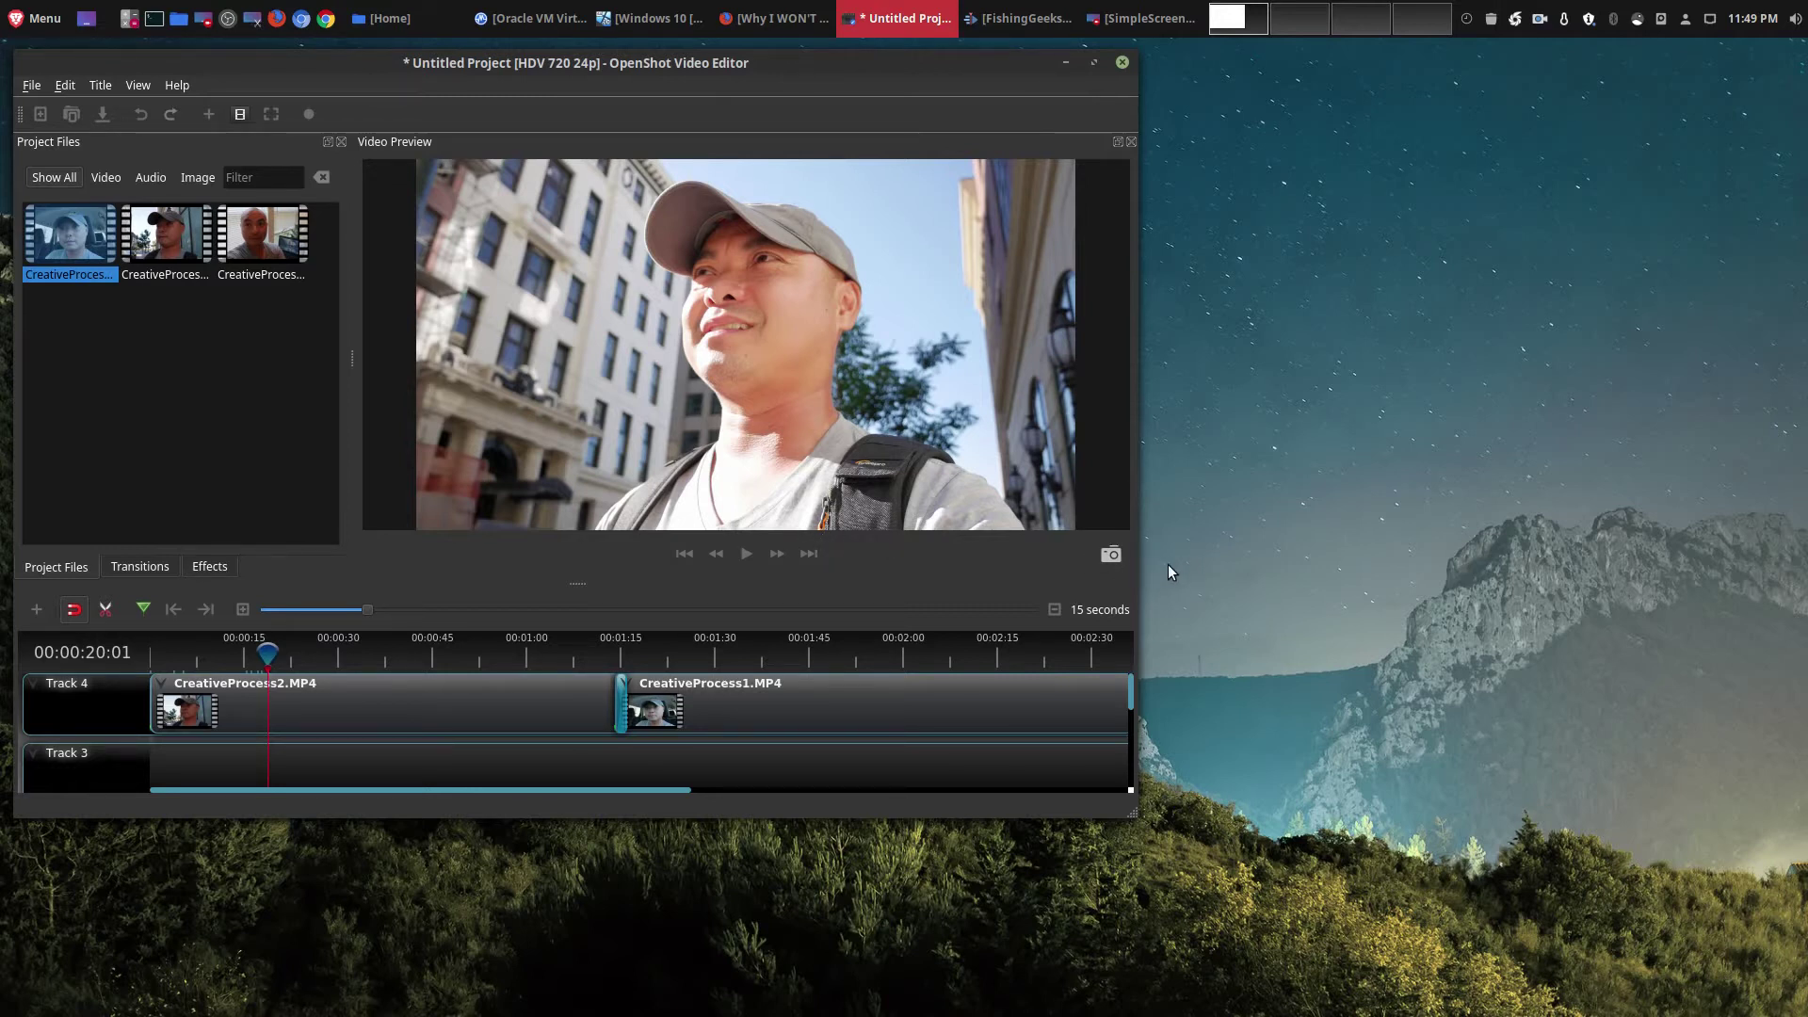
Bring the Kdenlive FishingGeeksProject.kdenlive window in front of OpenShot.
{"action": "left_click", "coordinate": [1021, 18]}
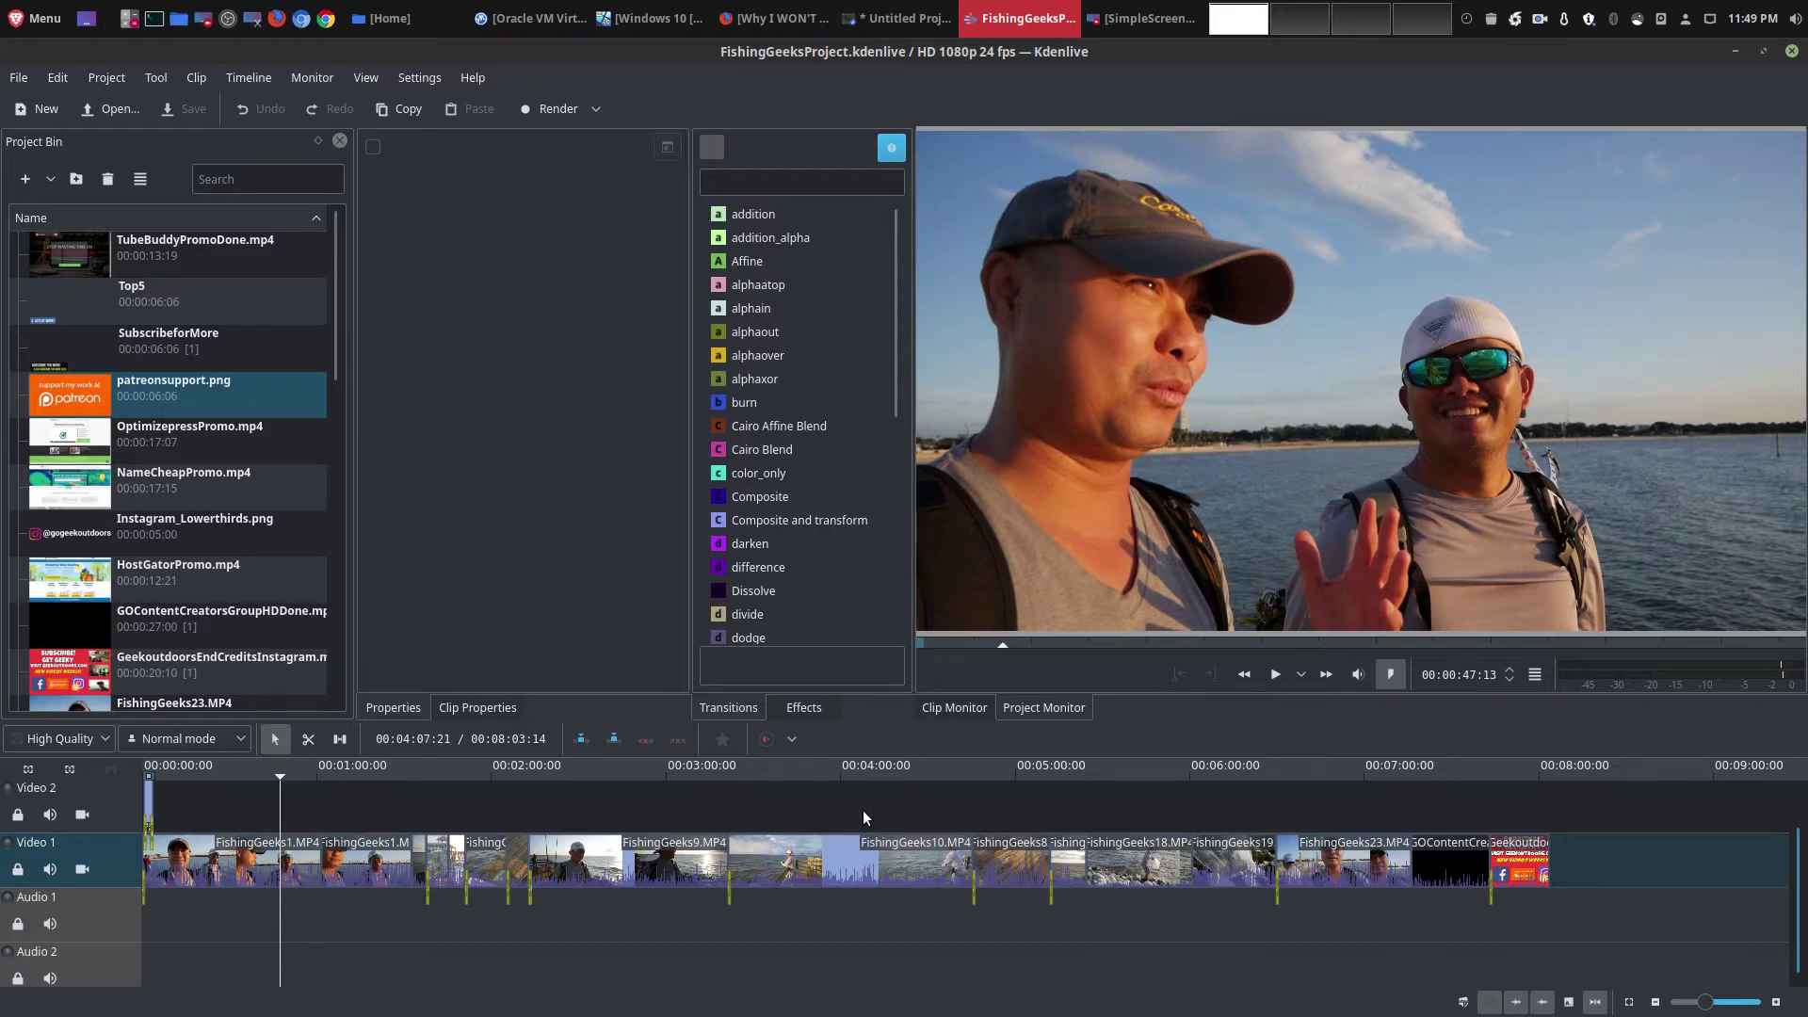
Minimize Kdenlive and restore Firefox with the 'Why I WON'T switch to Linux for video production.. ever?' video.
{"action": "left_click", "coordinate": [1733, 50]}
{"action": "left_click", "coordinate": [783, 18]}
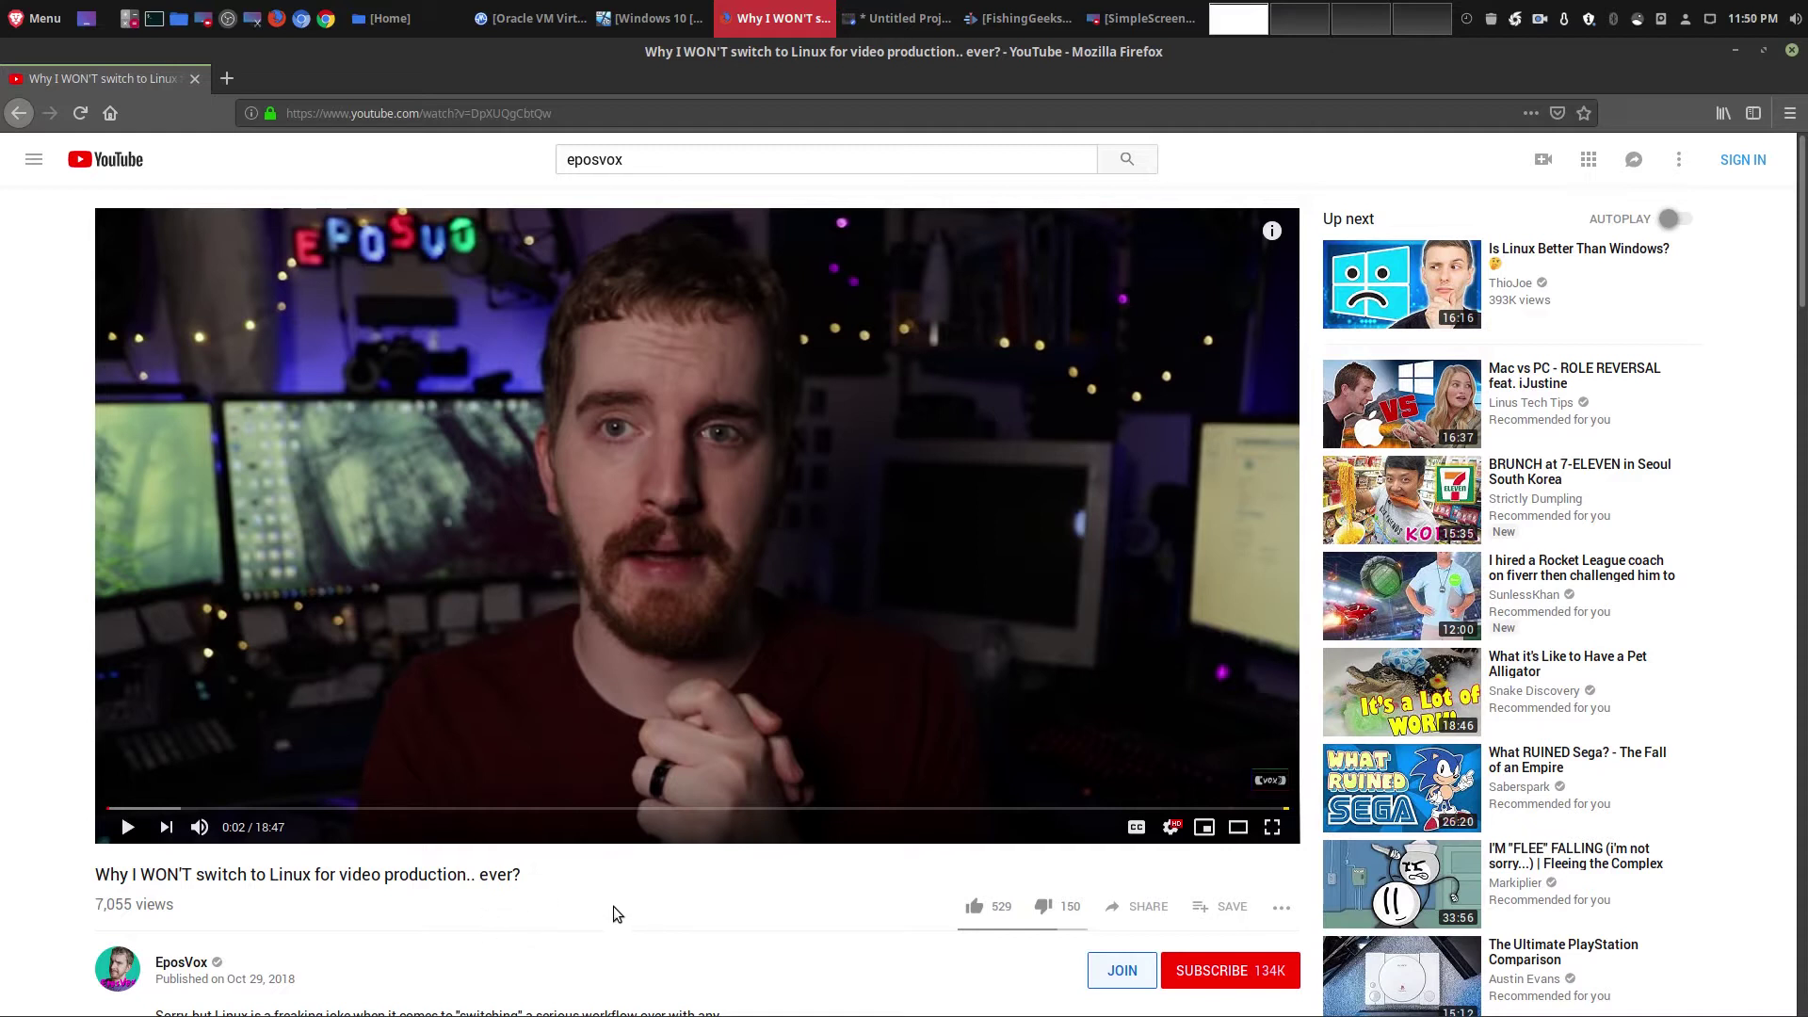
{"action": "left_click_drag", "start_coordinate": [548, 876], "coordinate": [94, 878]}
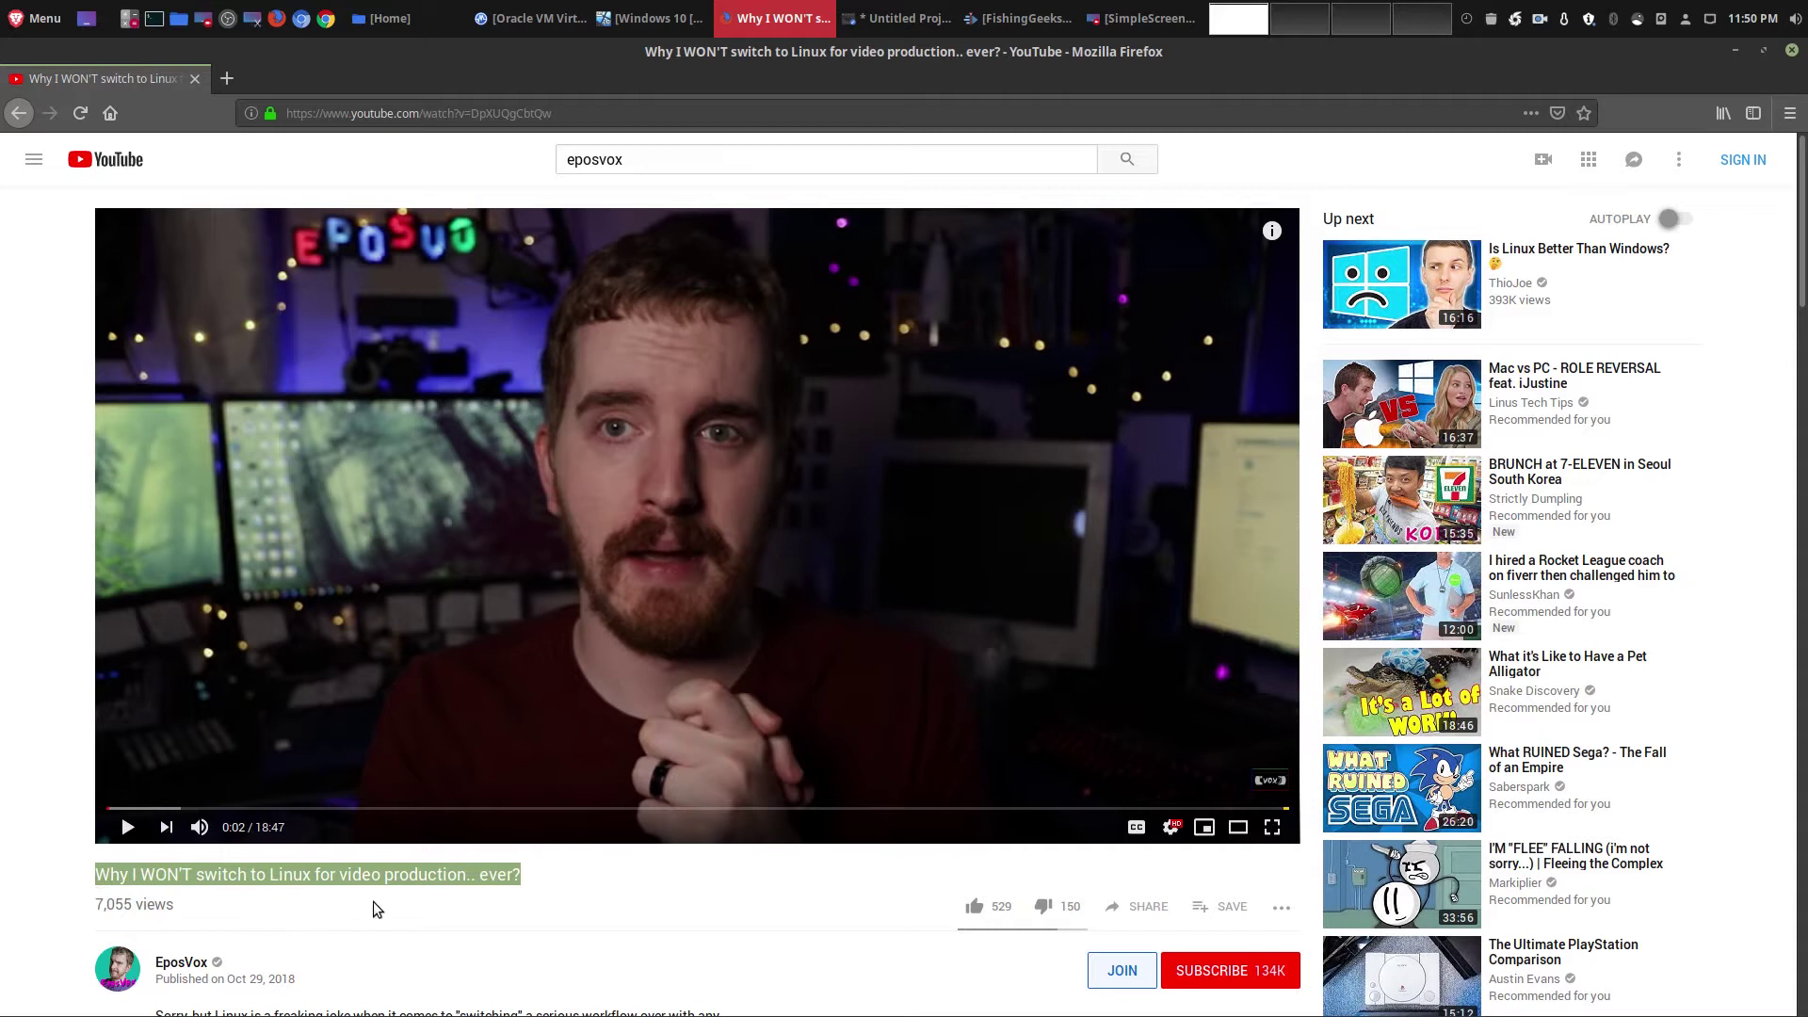
{"action": "left_click", "coordinate": [567, 894]}
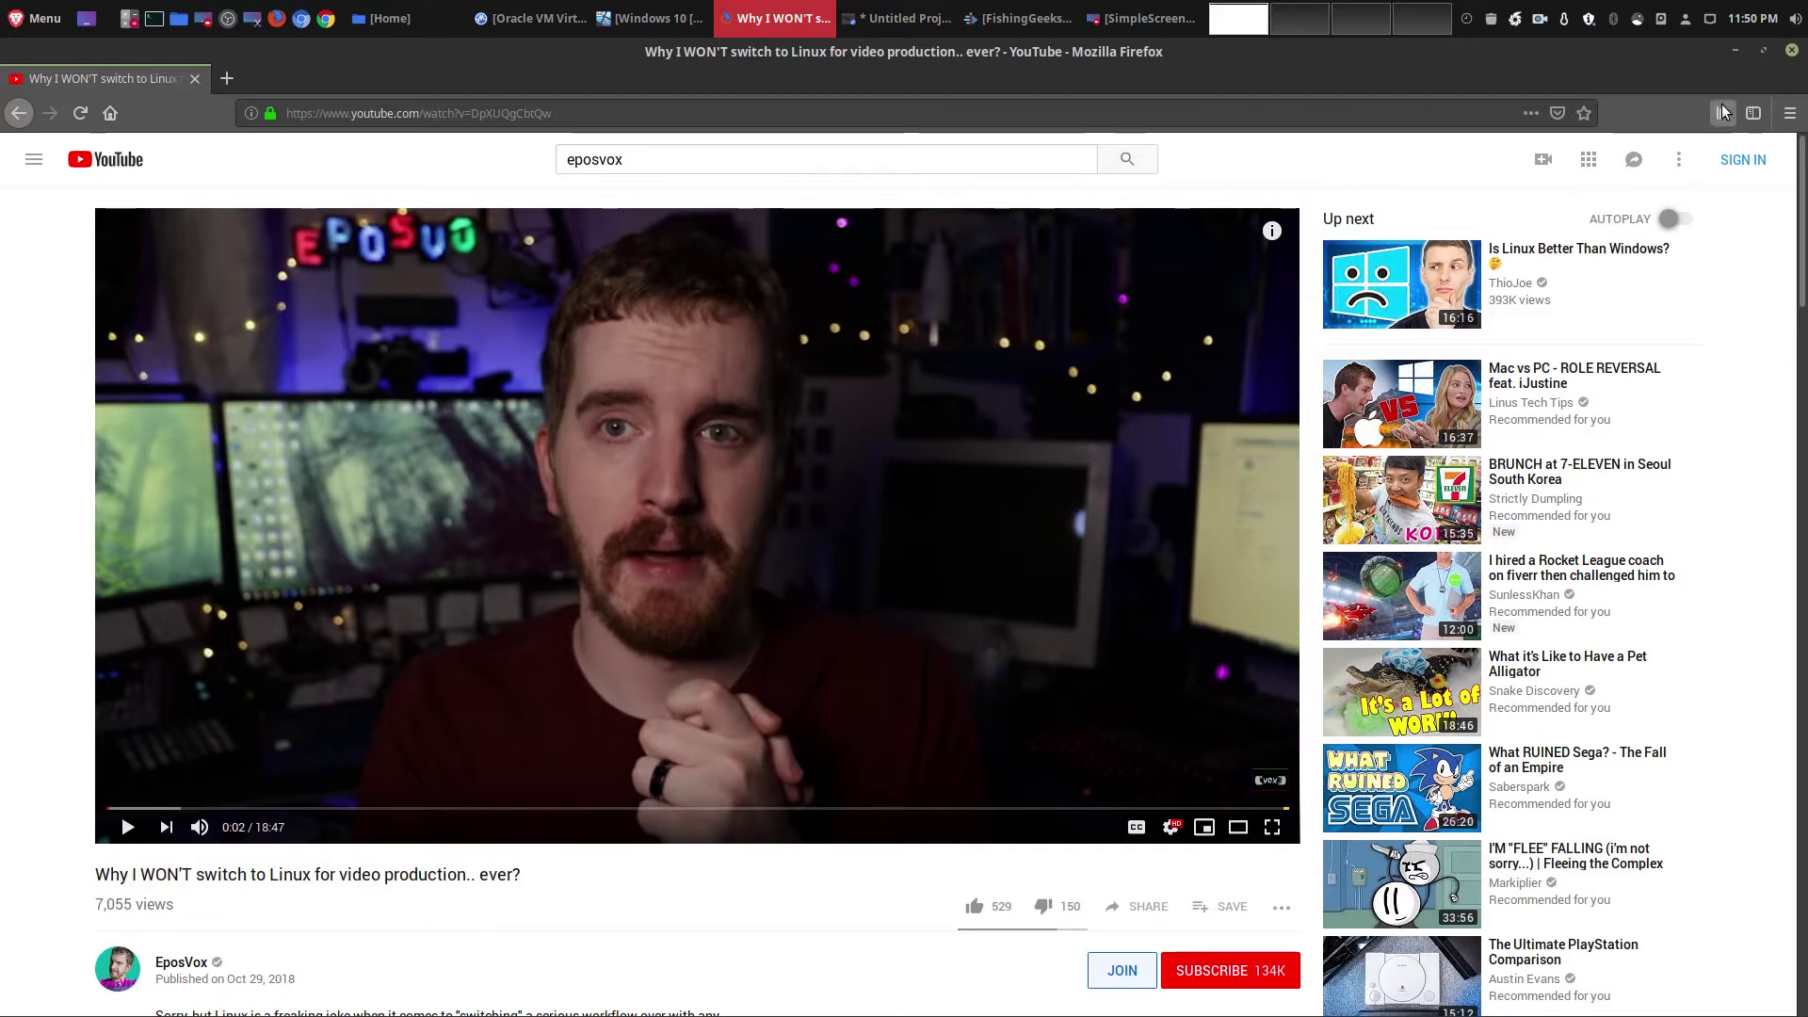
{"action": "left_click", "coordinate": [1736, 48]}
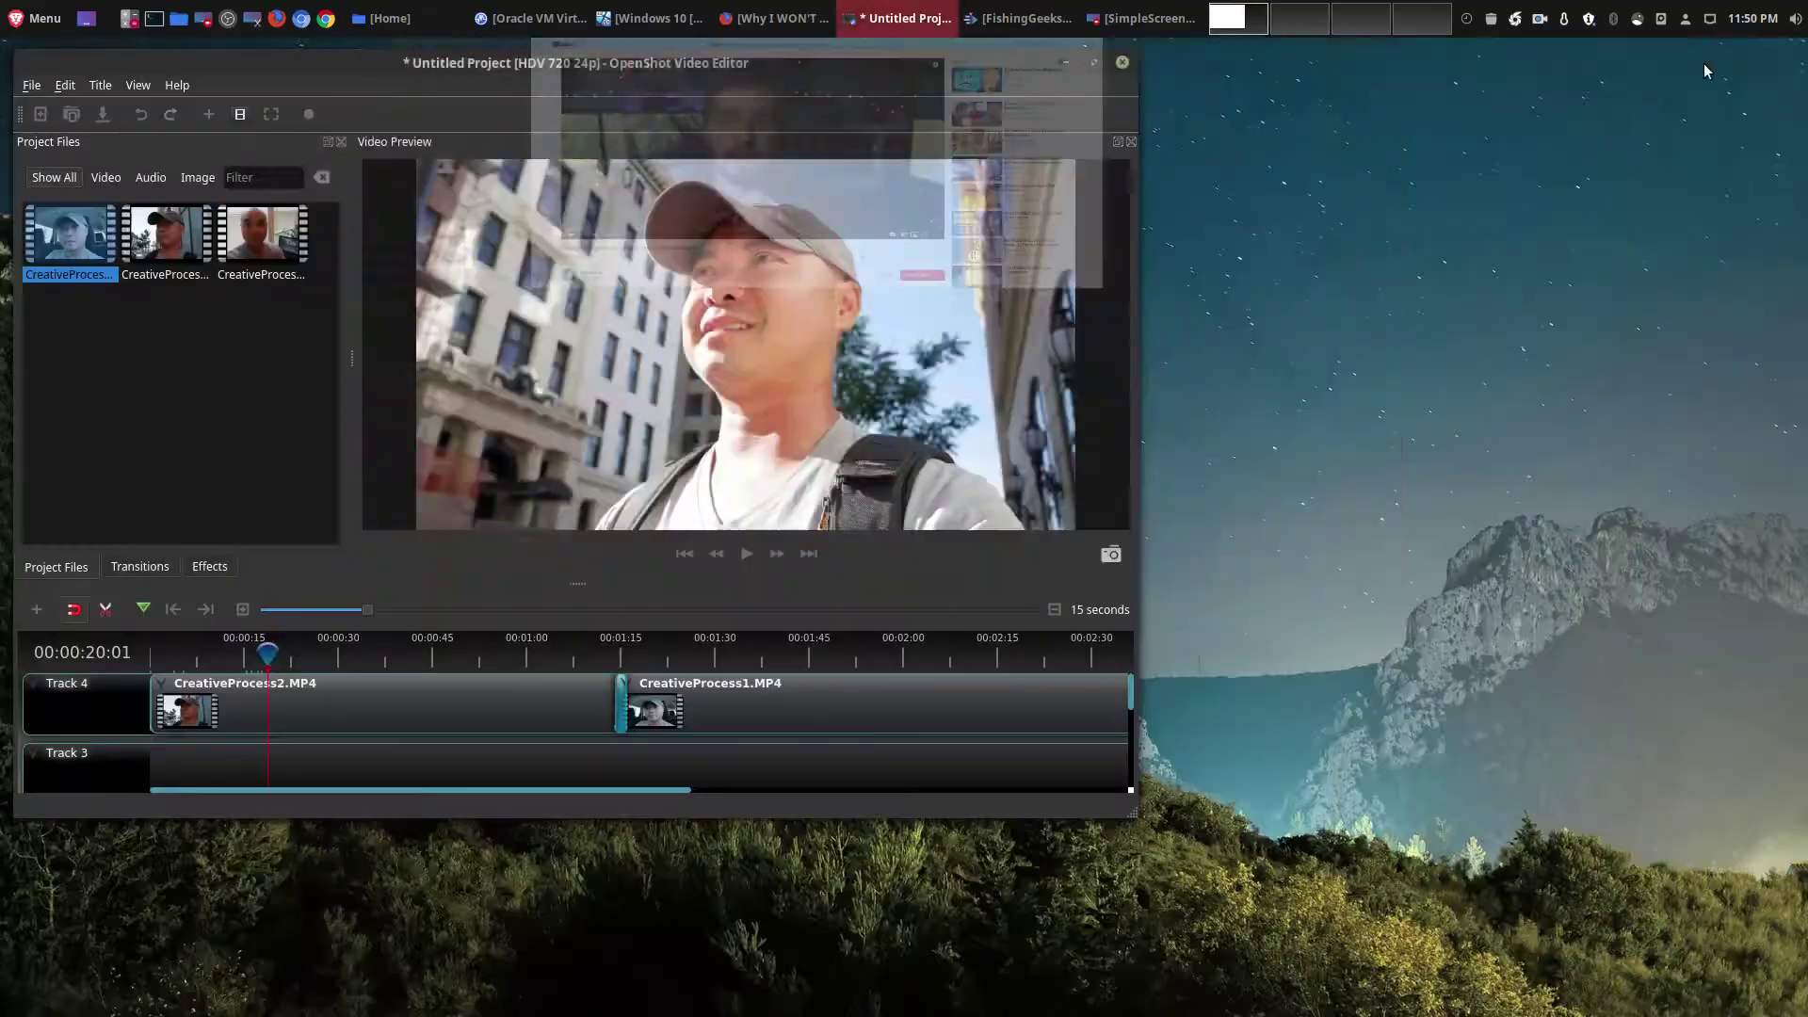
{"action": "left_click", "coordinate": [1032, 21]}
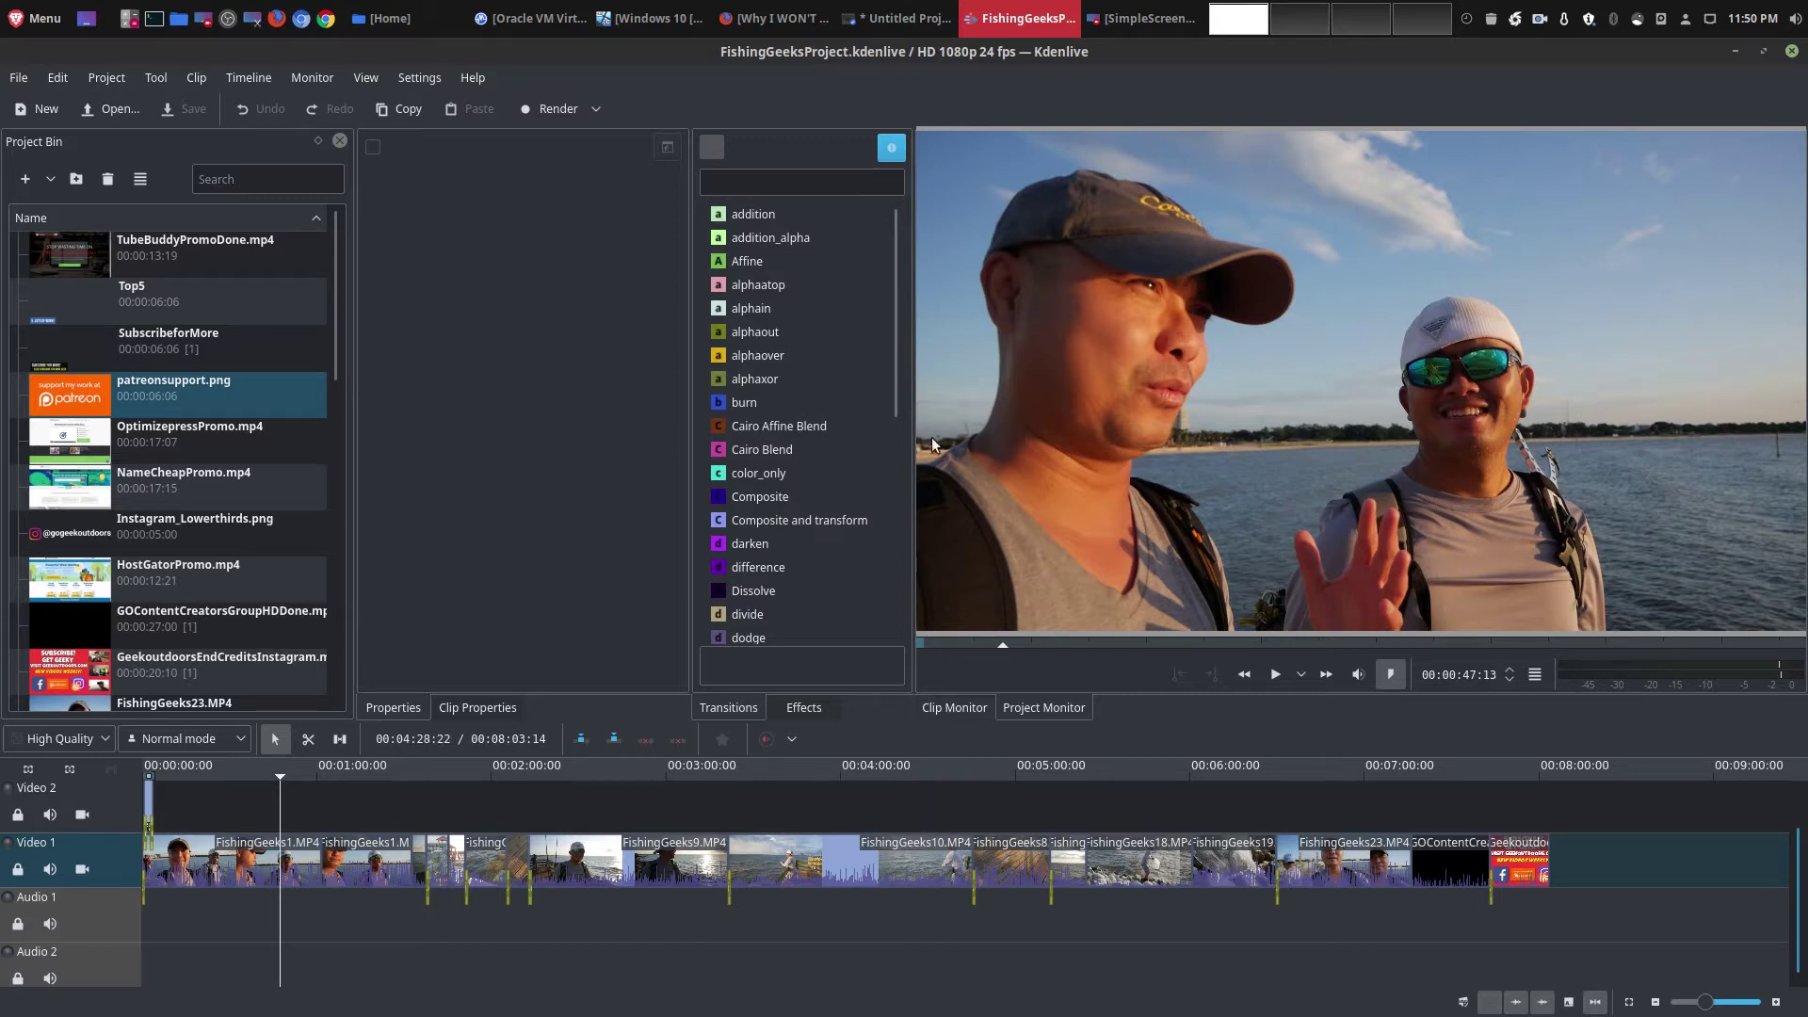
{"action": "left_click", "coordinate": [774, 18]}
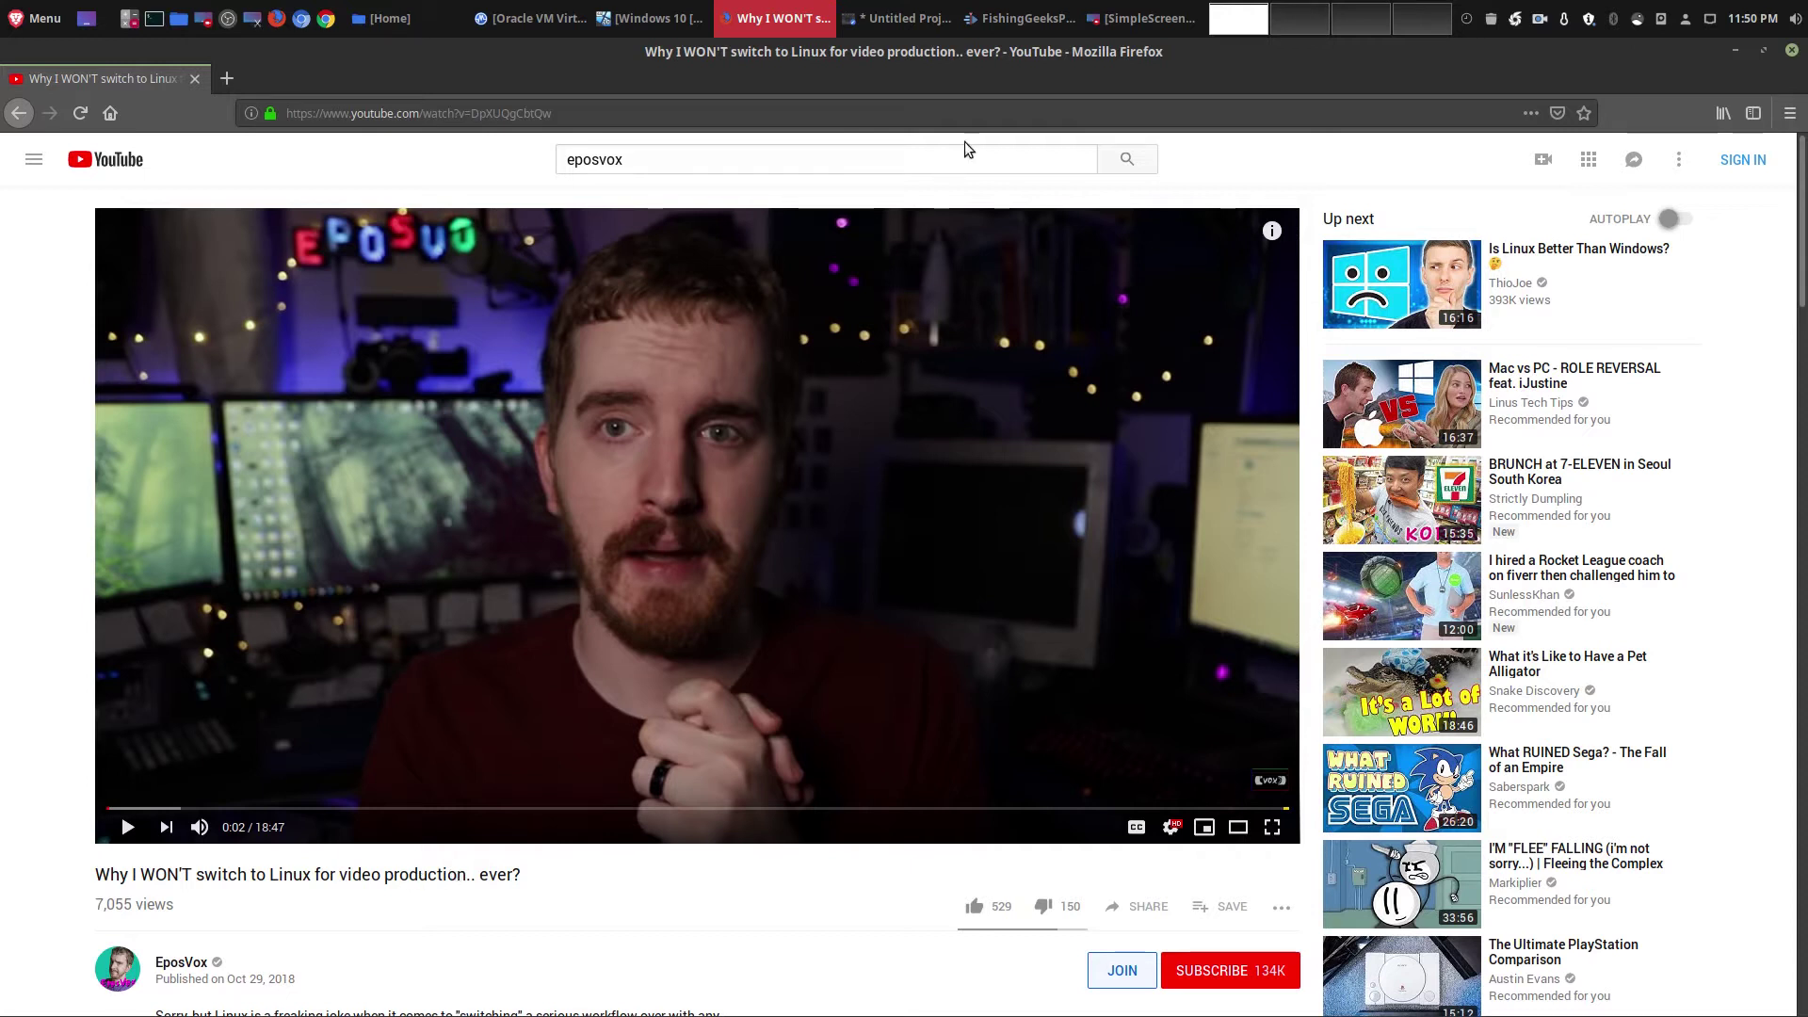
{"action": "left_click", "coordinate": [1025, 18]}
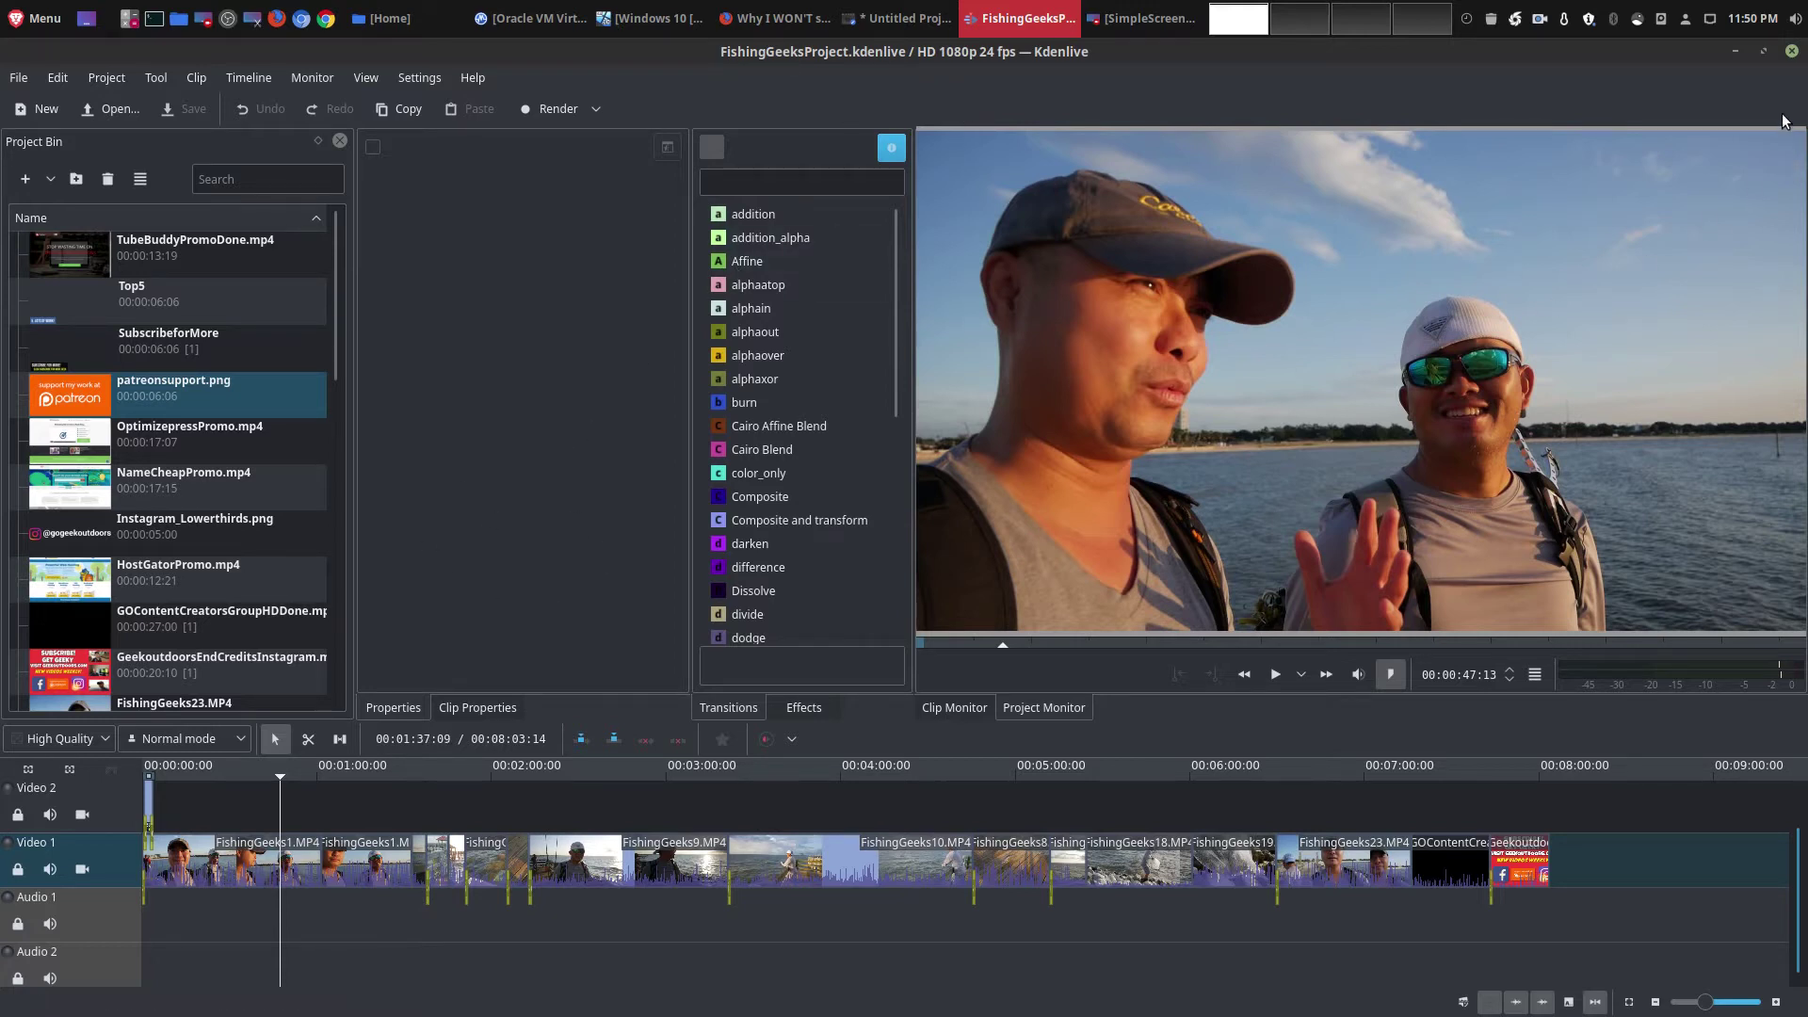
{"action": "left_click", "coordinate": [1741, 55]}
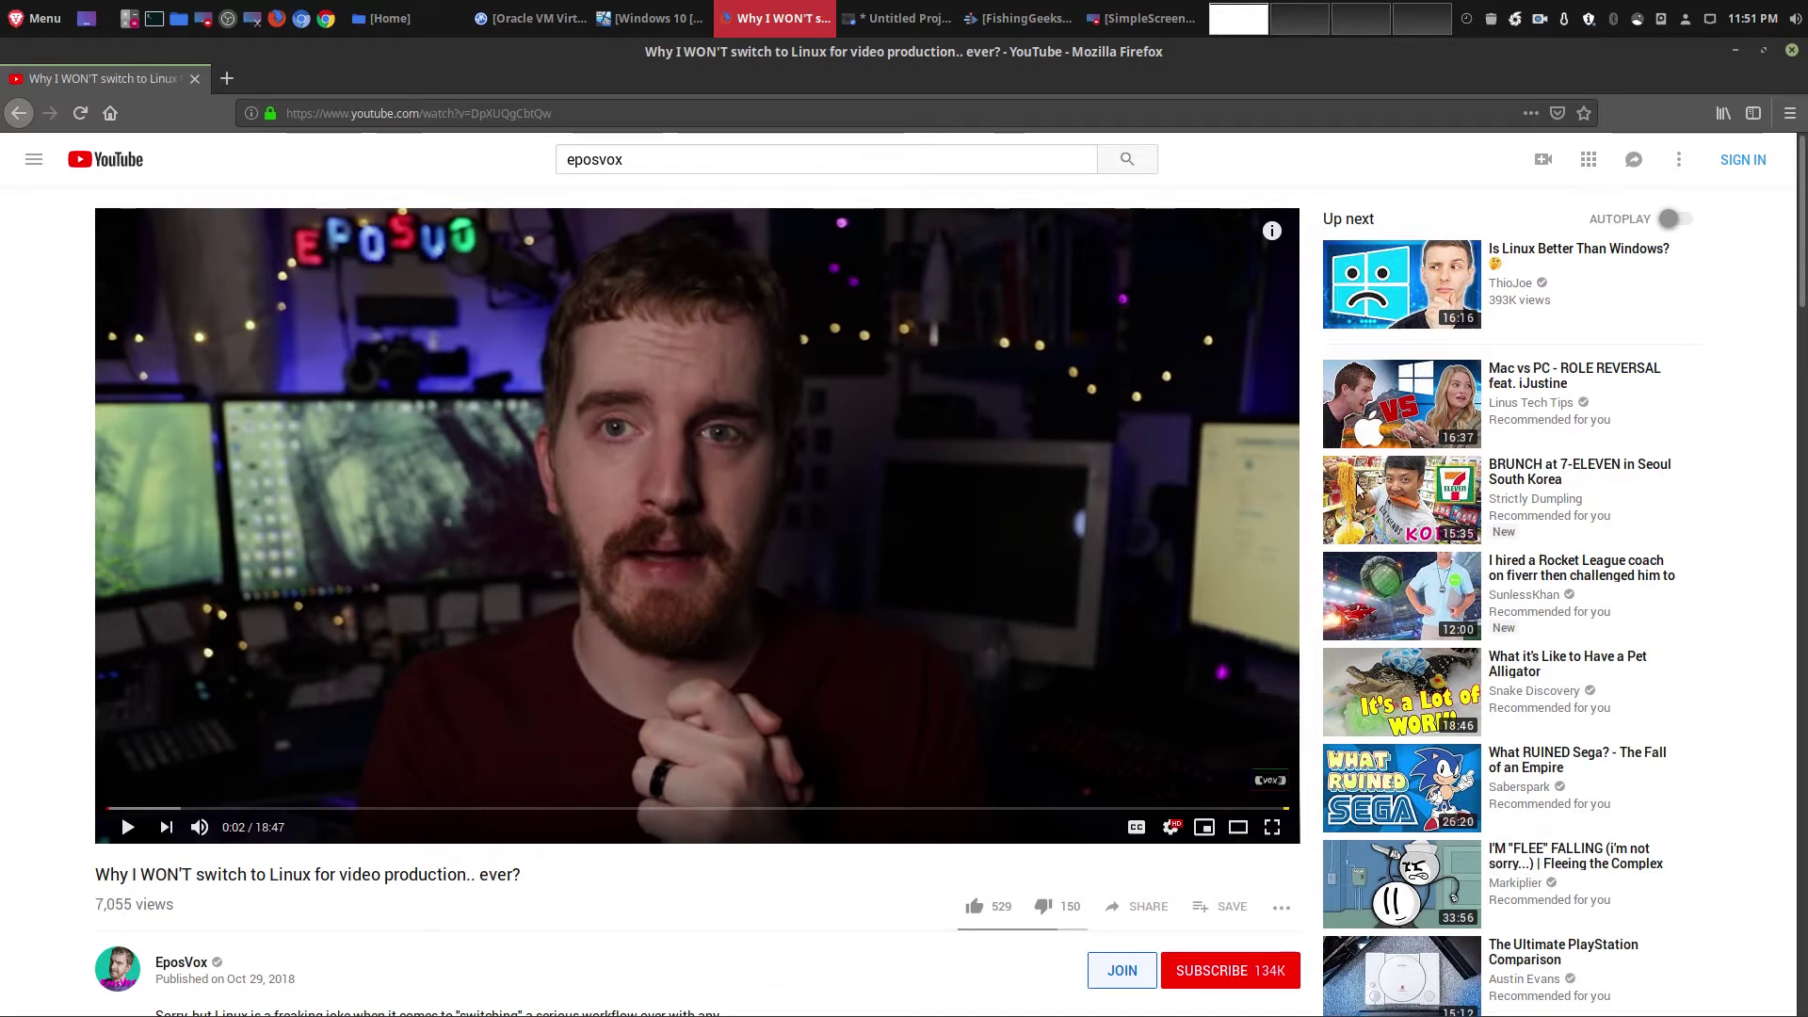
Minimize Firefox and the OpenShot project, then restore the Windows 10 VM desktop.
{"action": "left_click", "coordinate": [1736, 49]}
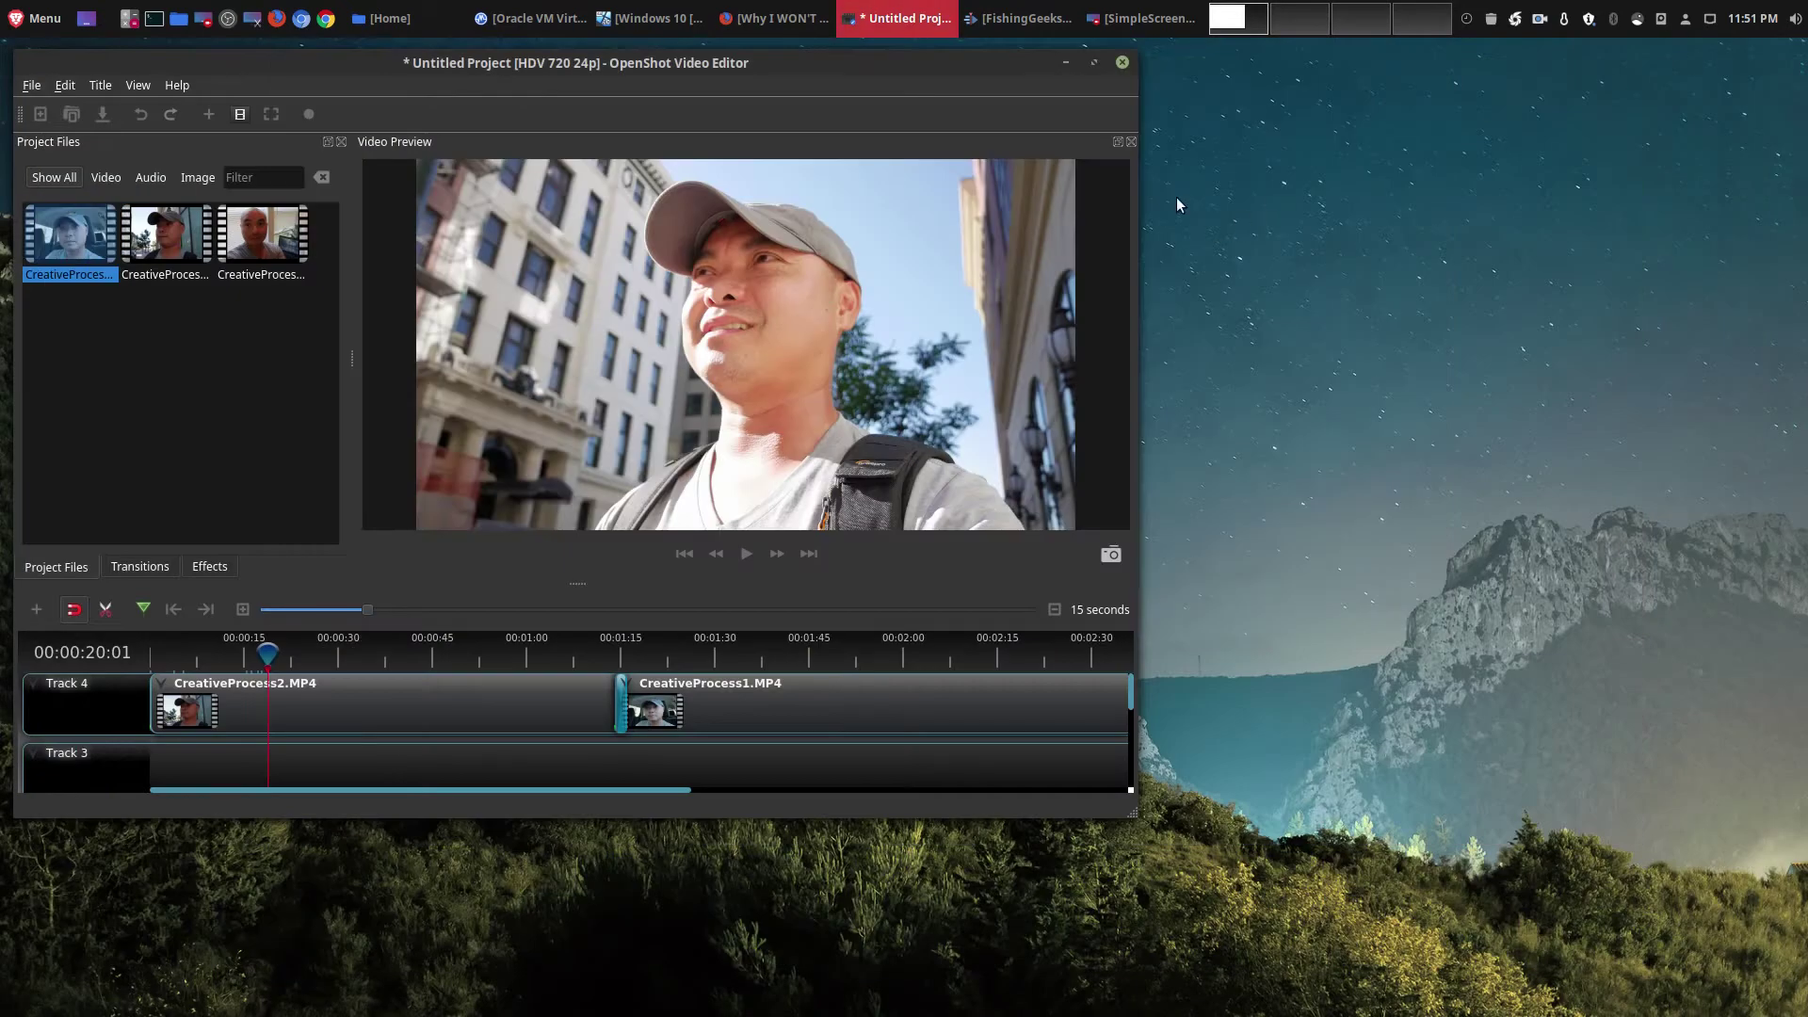
{"action": "left_click", "coordinate": [1062, 63]}
{"action": "left_click", "coordinate": [659, 20]}
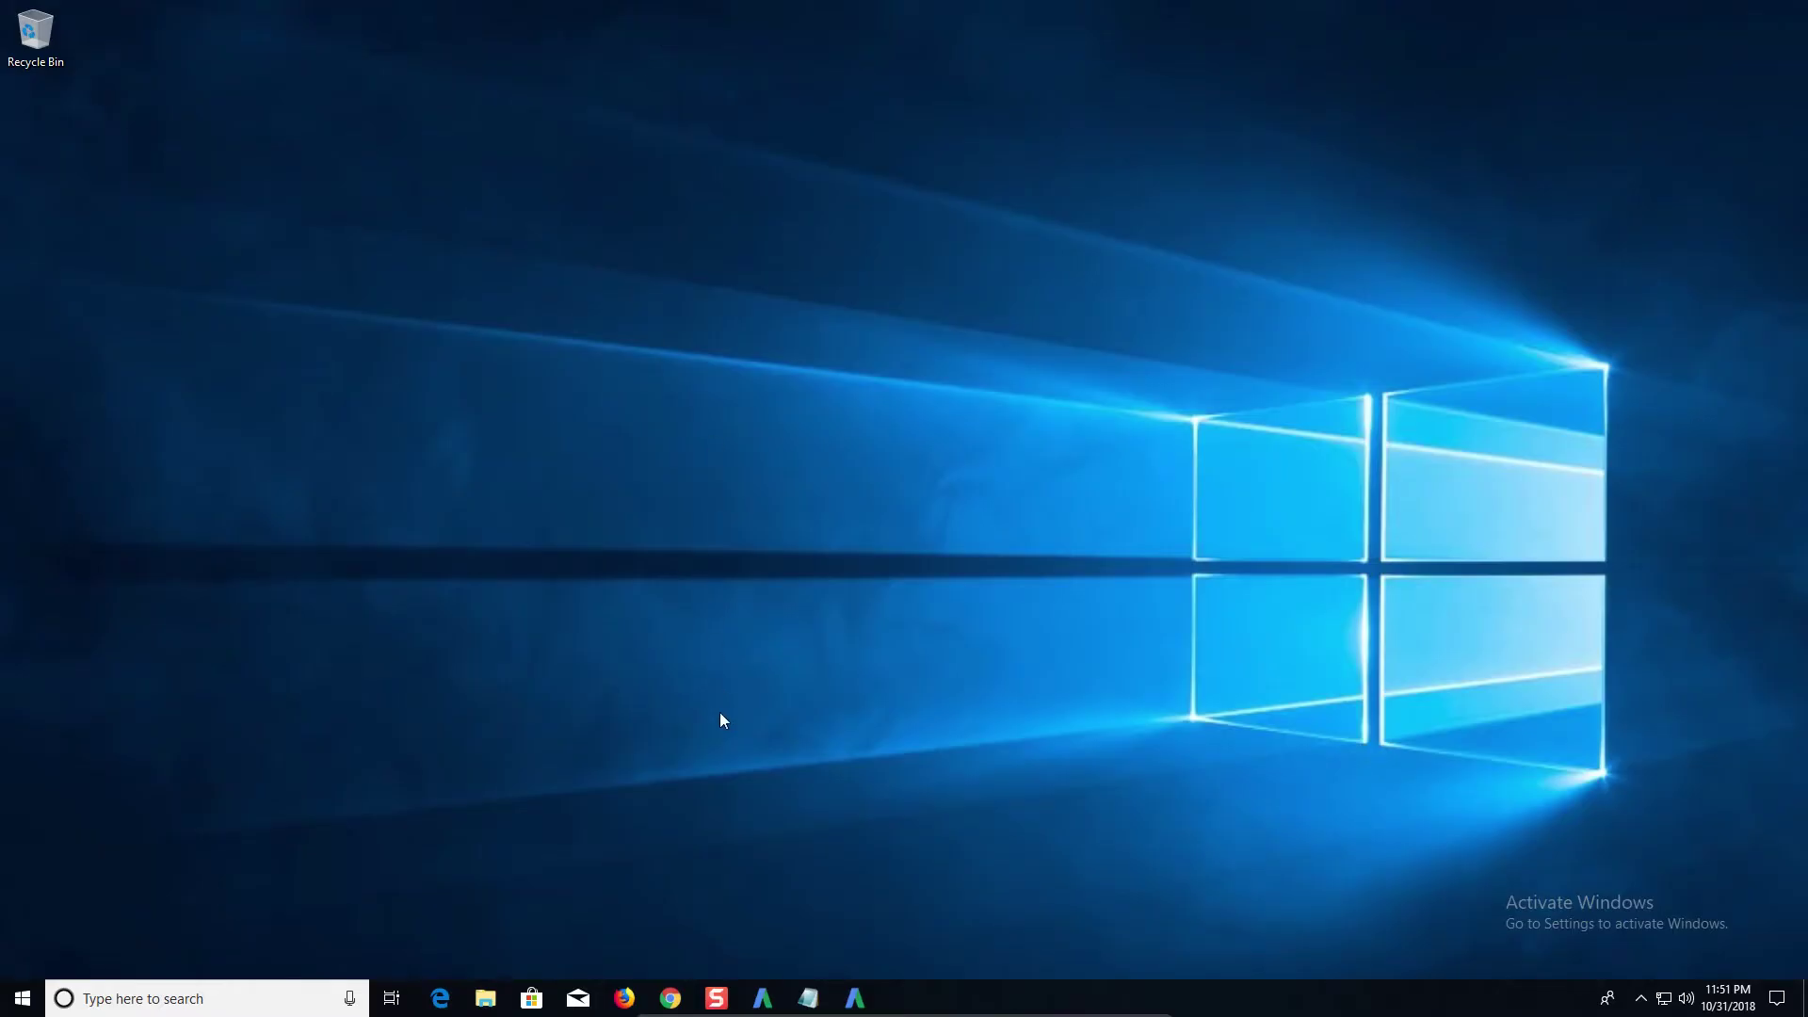
Open Snagit's capture window, set to Region selection in Video mode.
{"action": "left_click", "coordinate": [716, 998]}
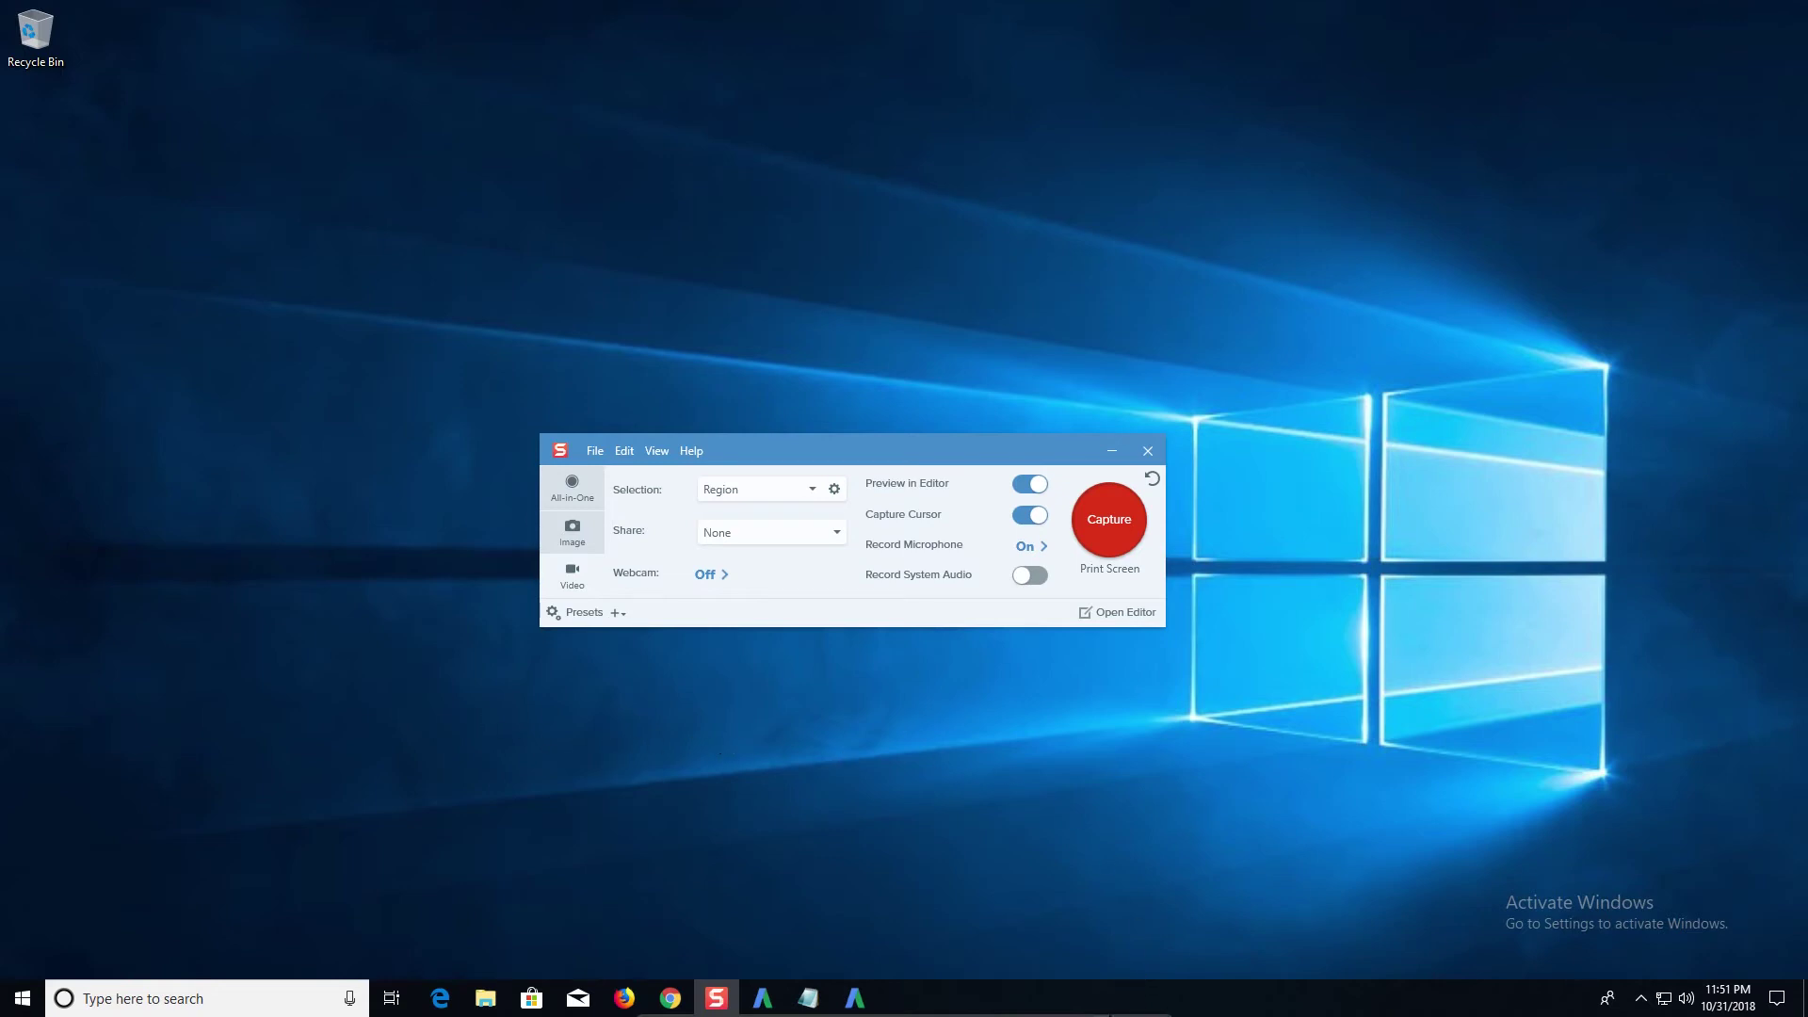
Leave the VM, open and minimize Shutter's empty session window, then return to the Windows 10 VM.
{"action": "left_click", "coordinate": [1104, 1005]}
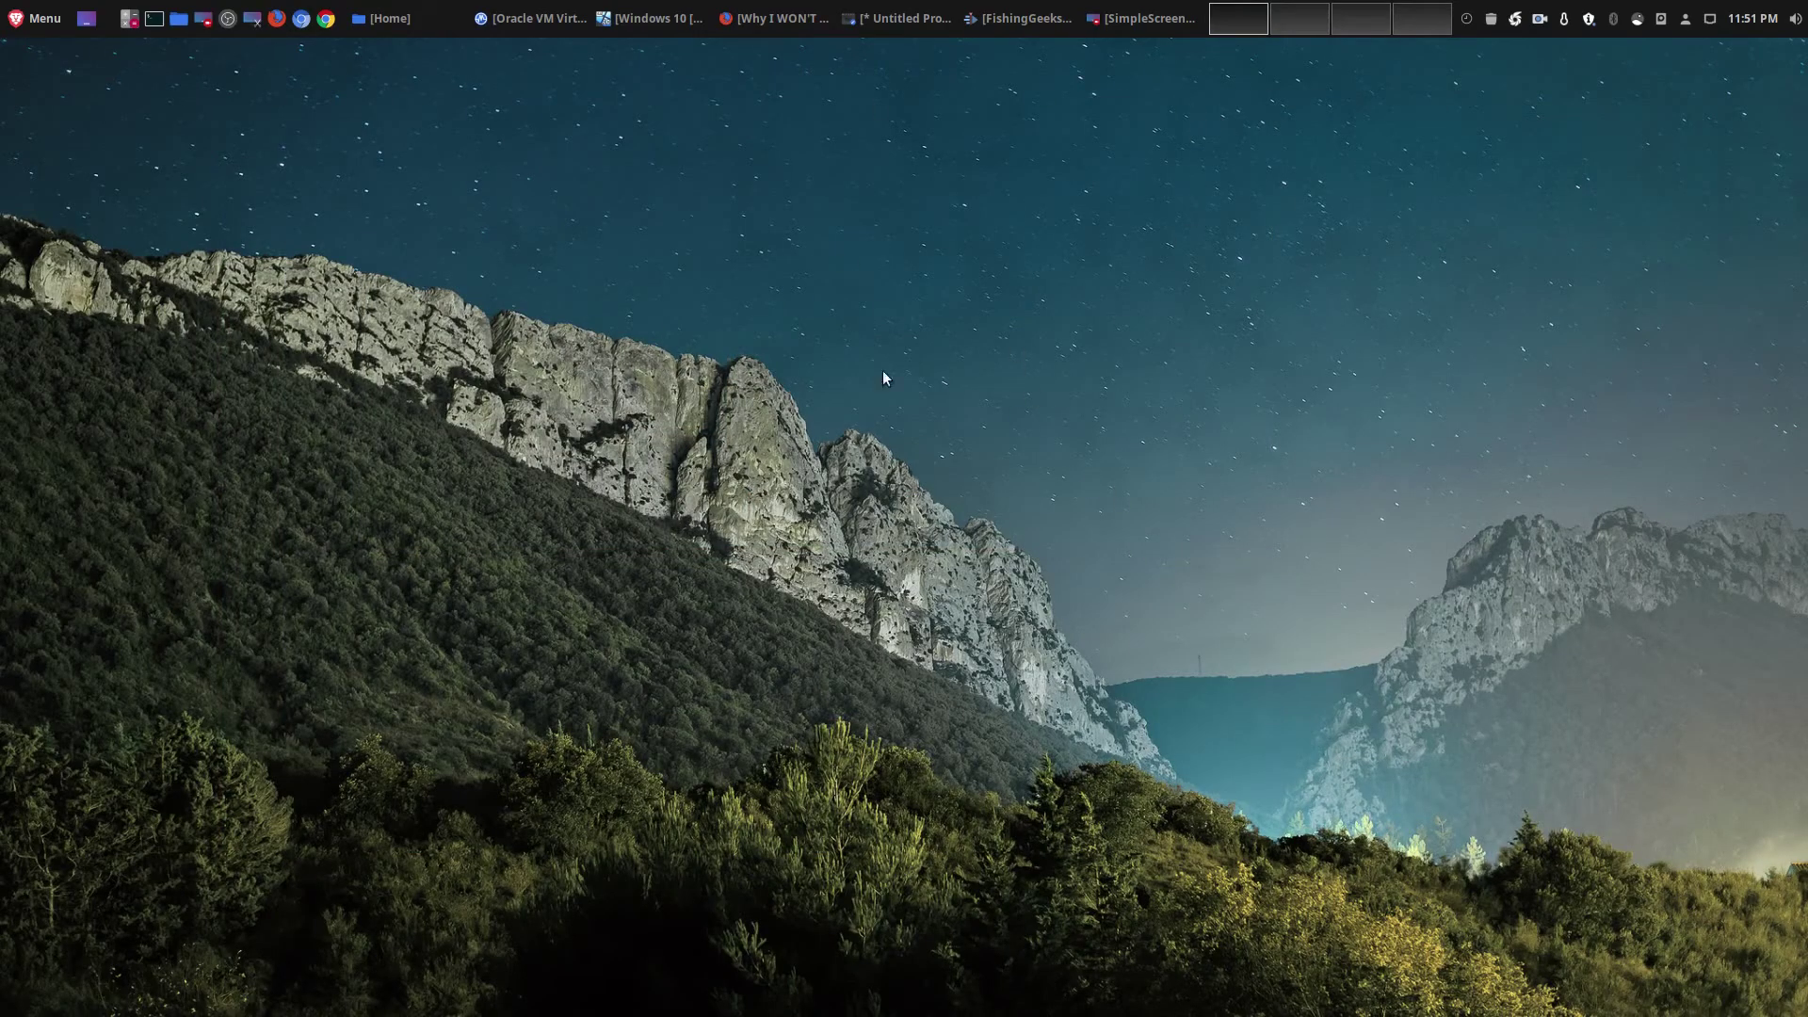
{"action": "left_click", "coordinate": [1515, 21]}
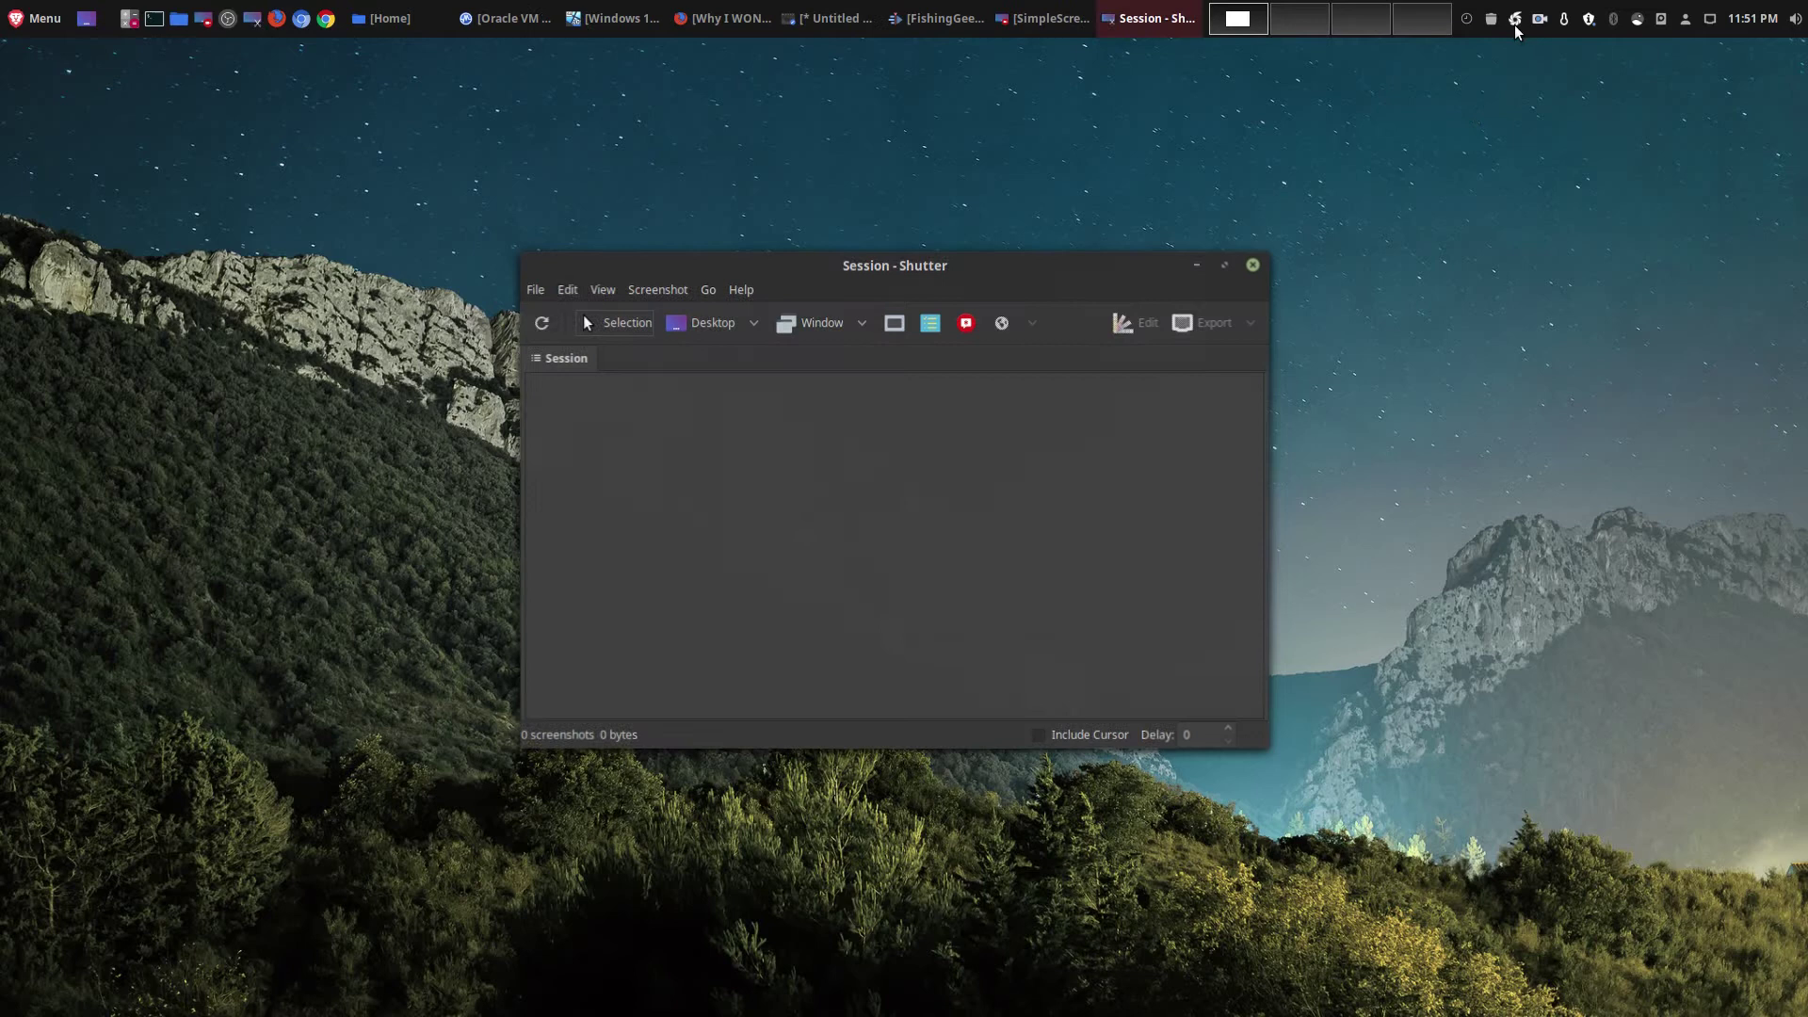
{"action": "left_click", "coordinate": [1196, 265]}
{"action": "left_click", "coordinate": [641, 17]}
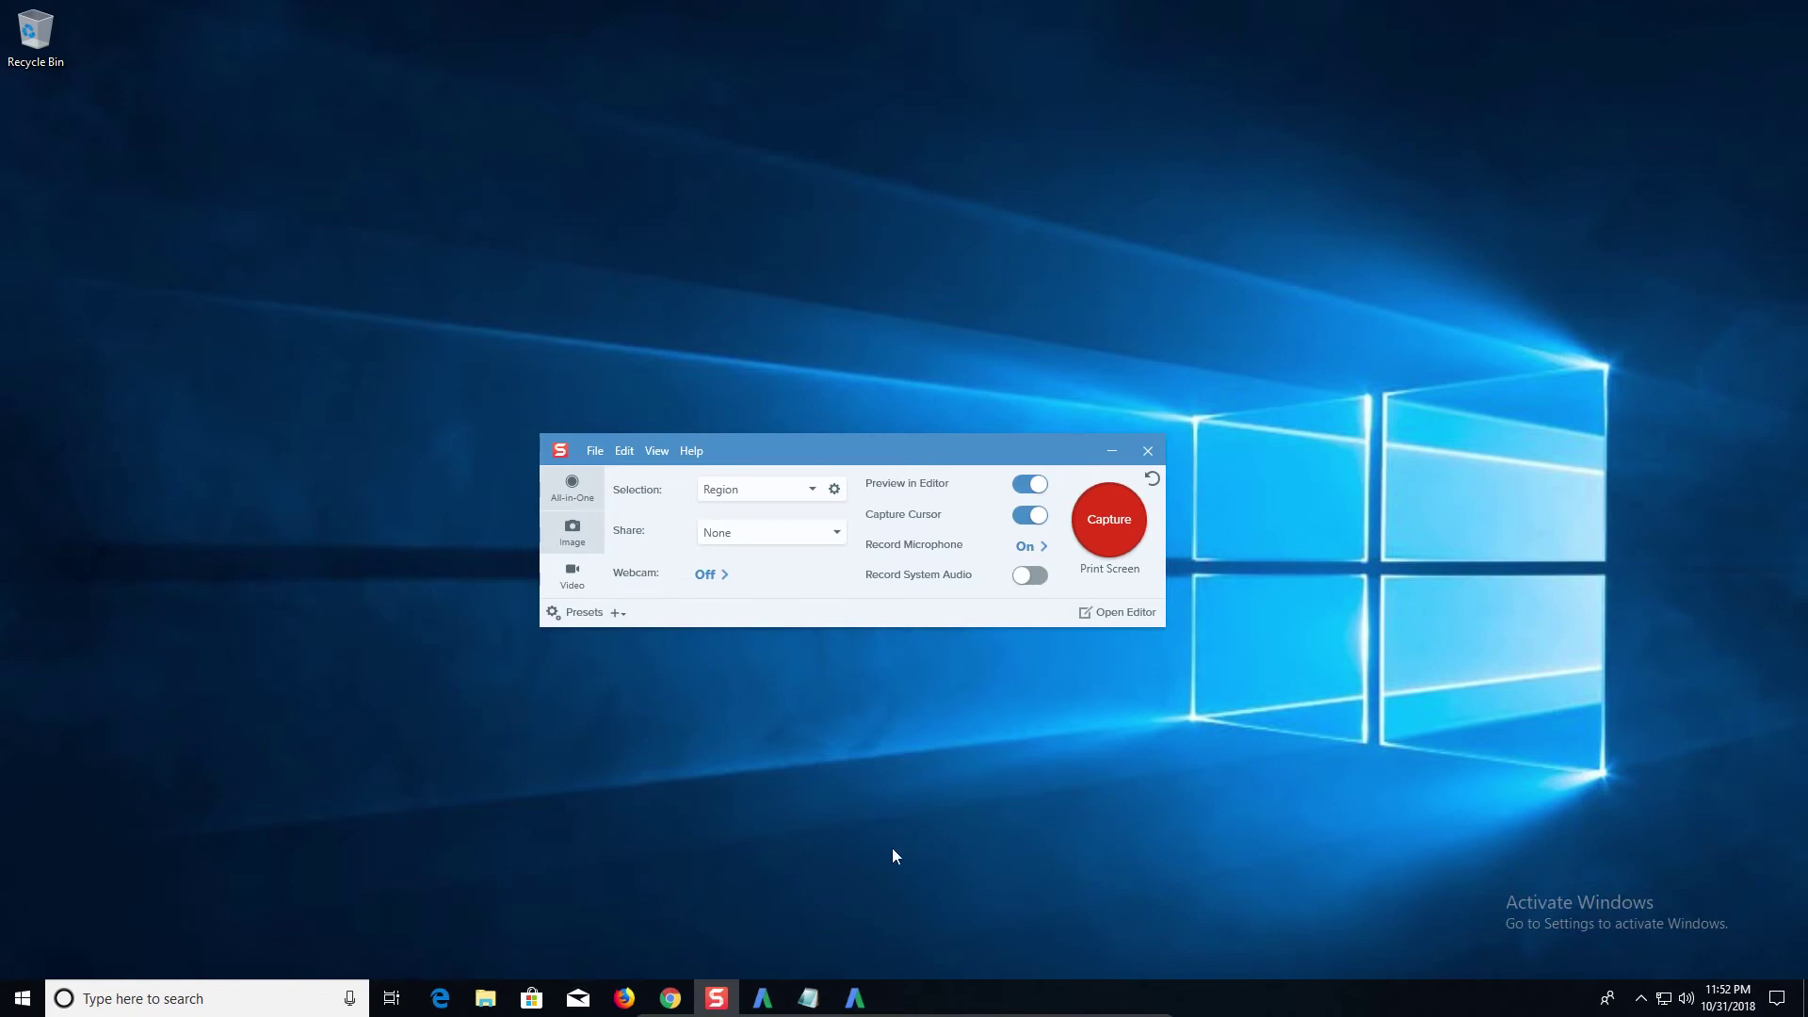
{"action": "left_click", "coordinate": [852, 1000]}
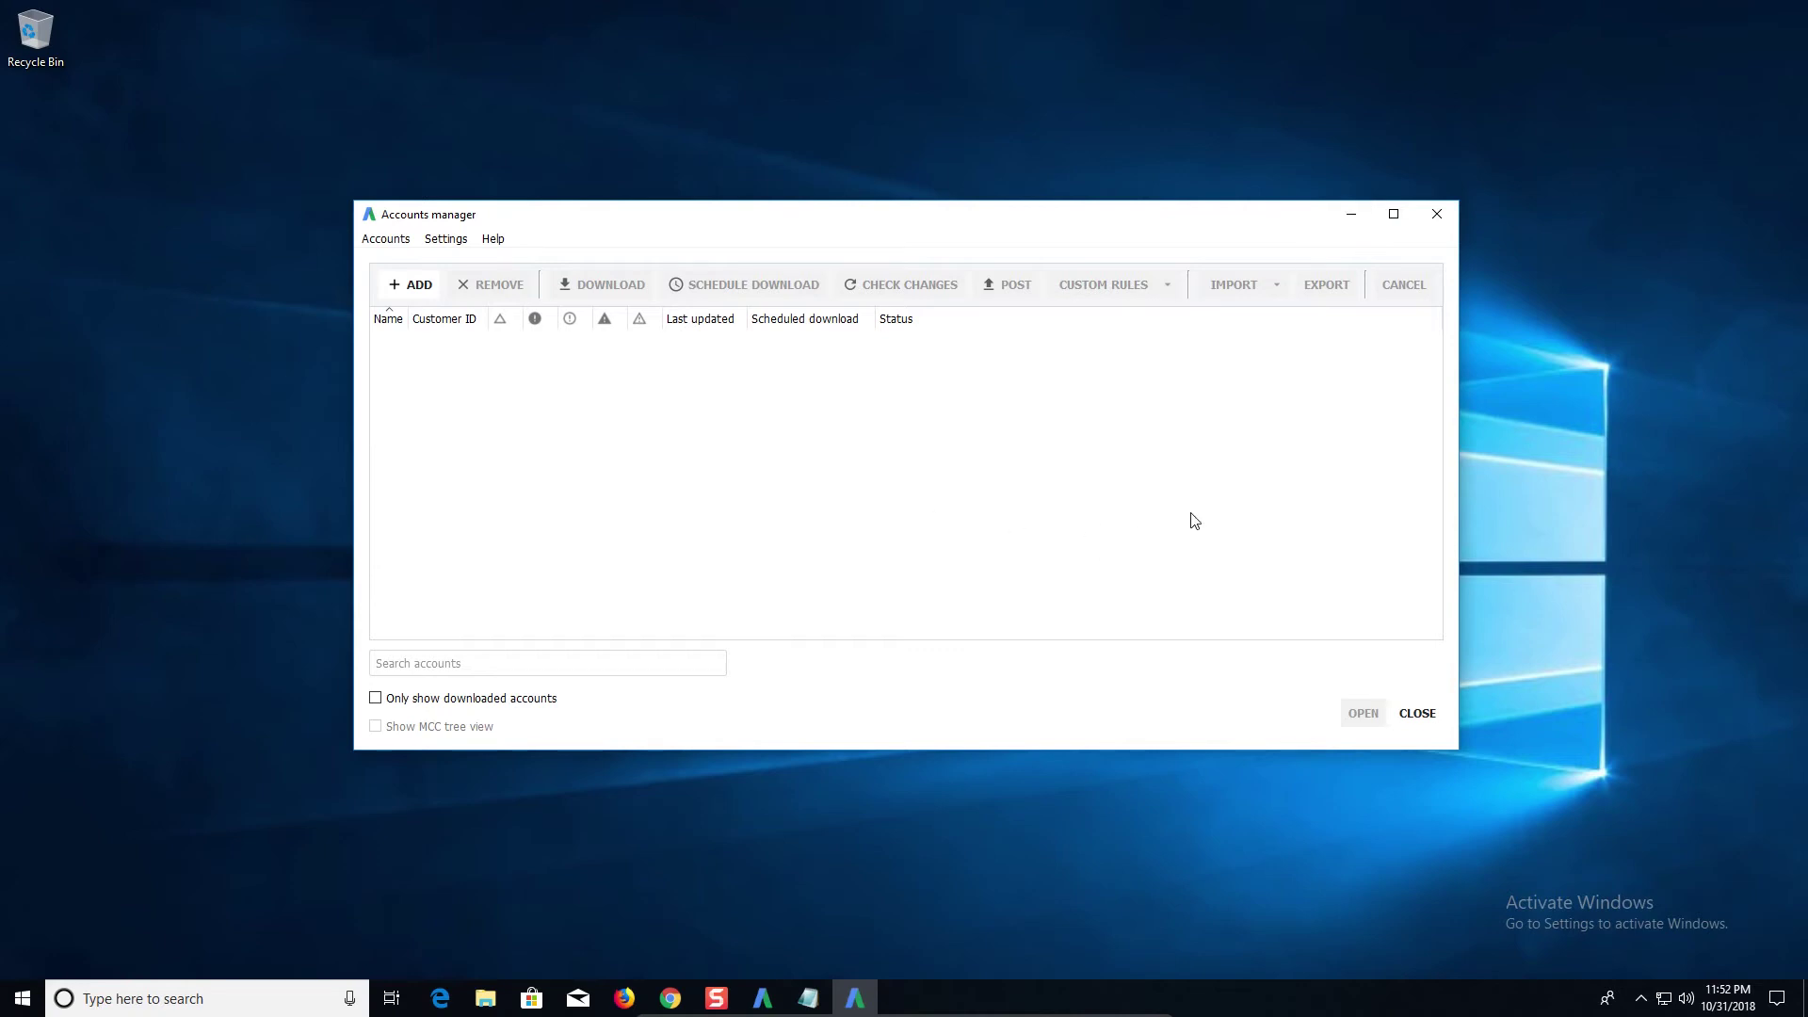
{"action": "left_click", "coordinate": [1358, 221]}
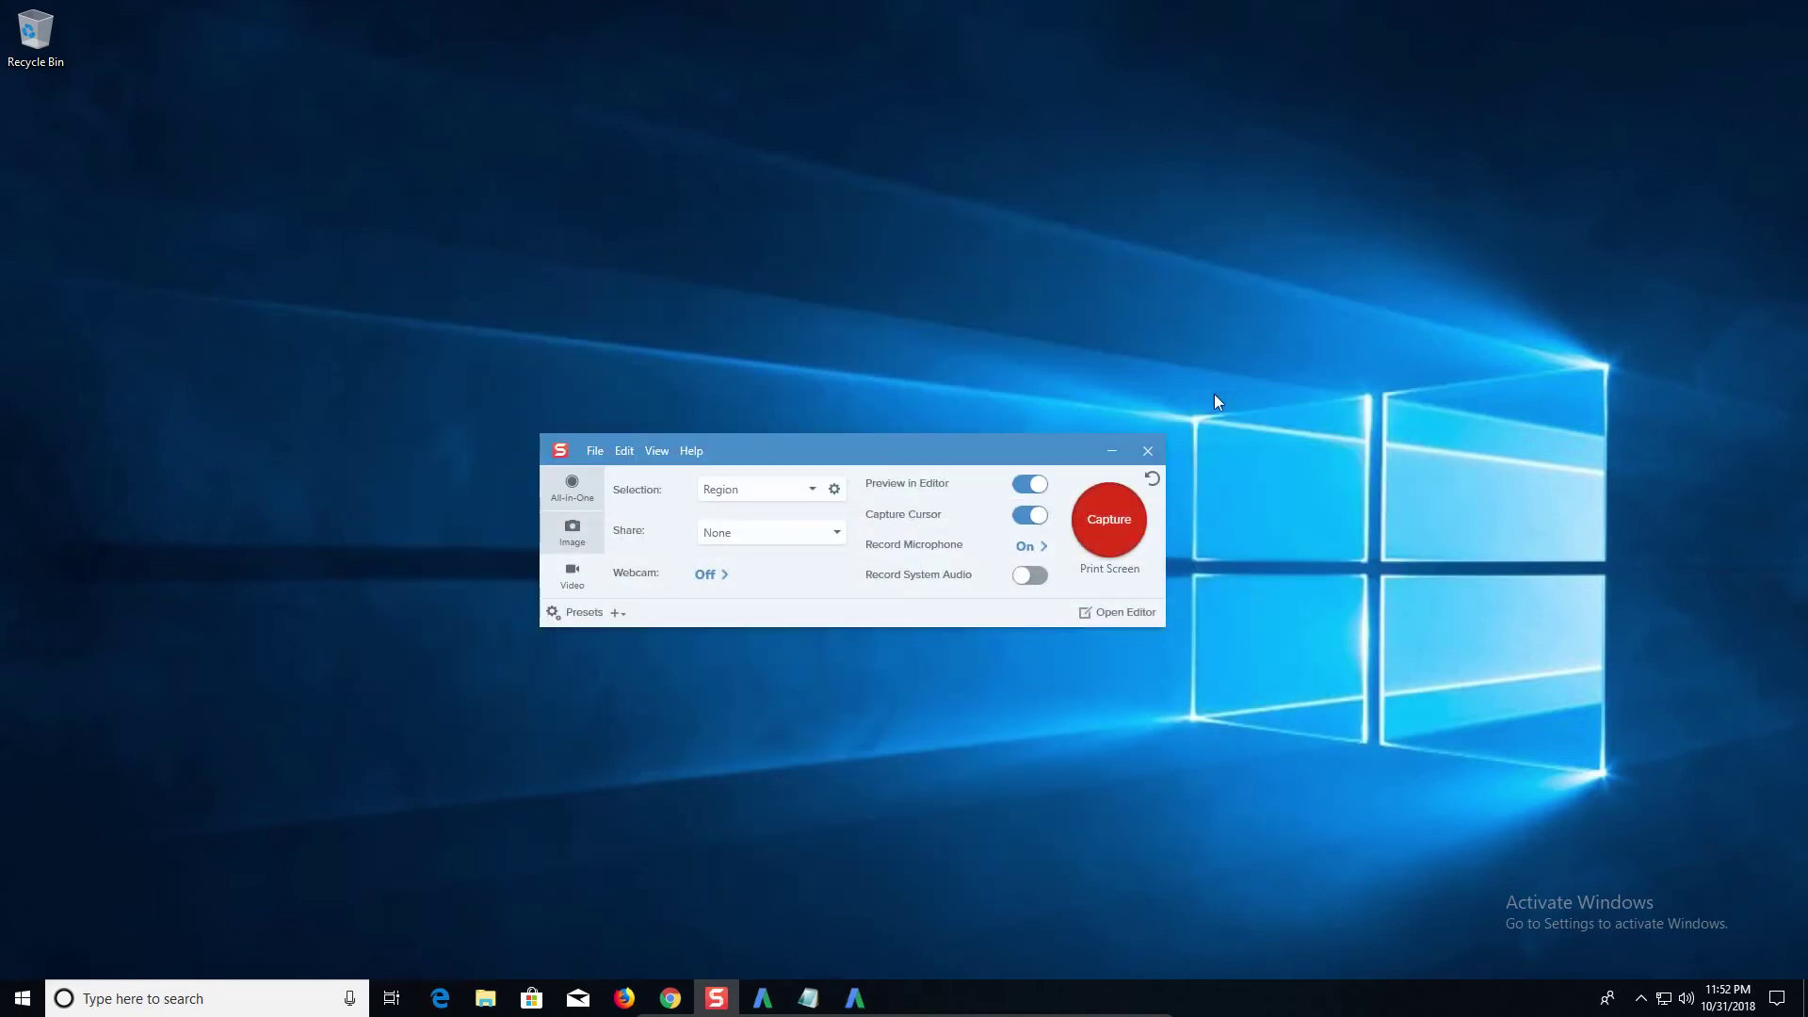
Minimize Snagit's capture window, then minimize the Windows 10 VM to the Linux Mint desktop.
{"action": "left_click", "coordinate": [1112, 451]}
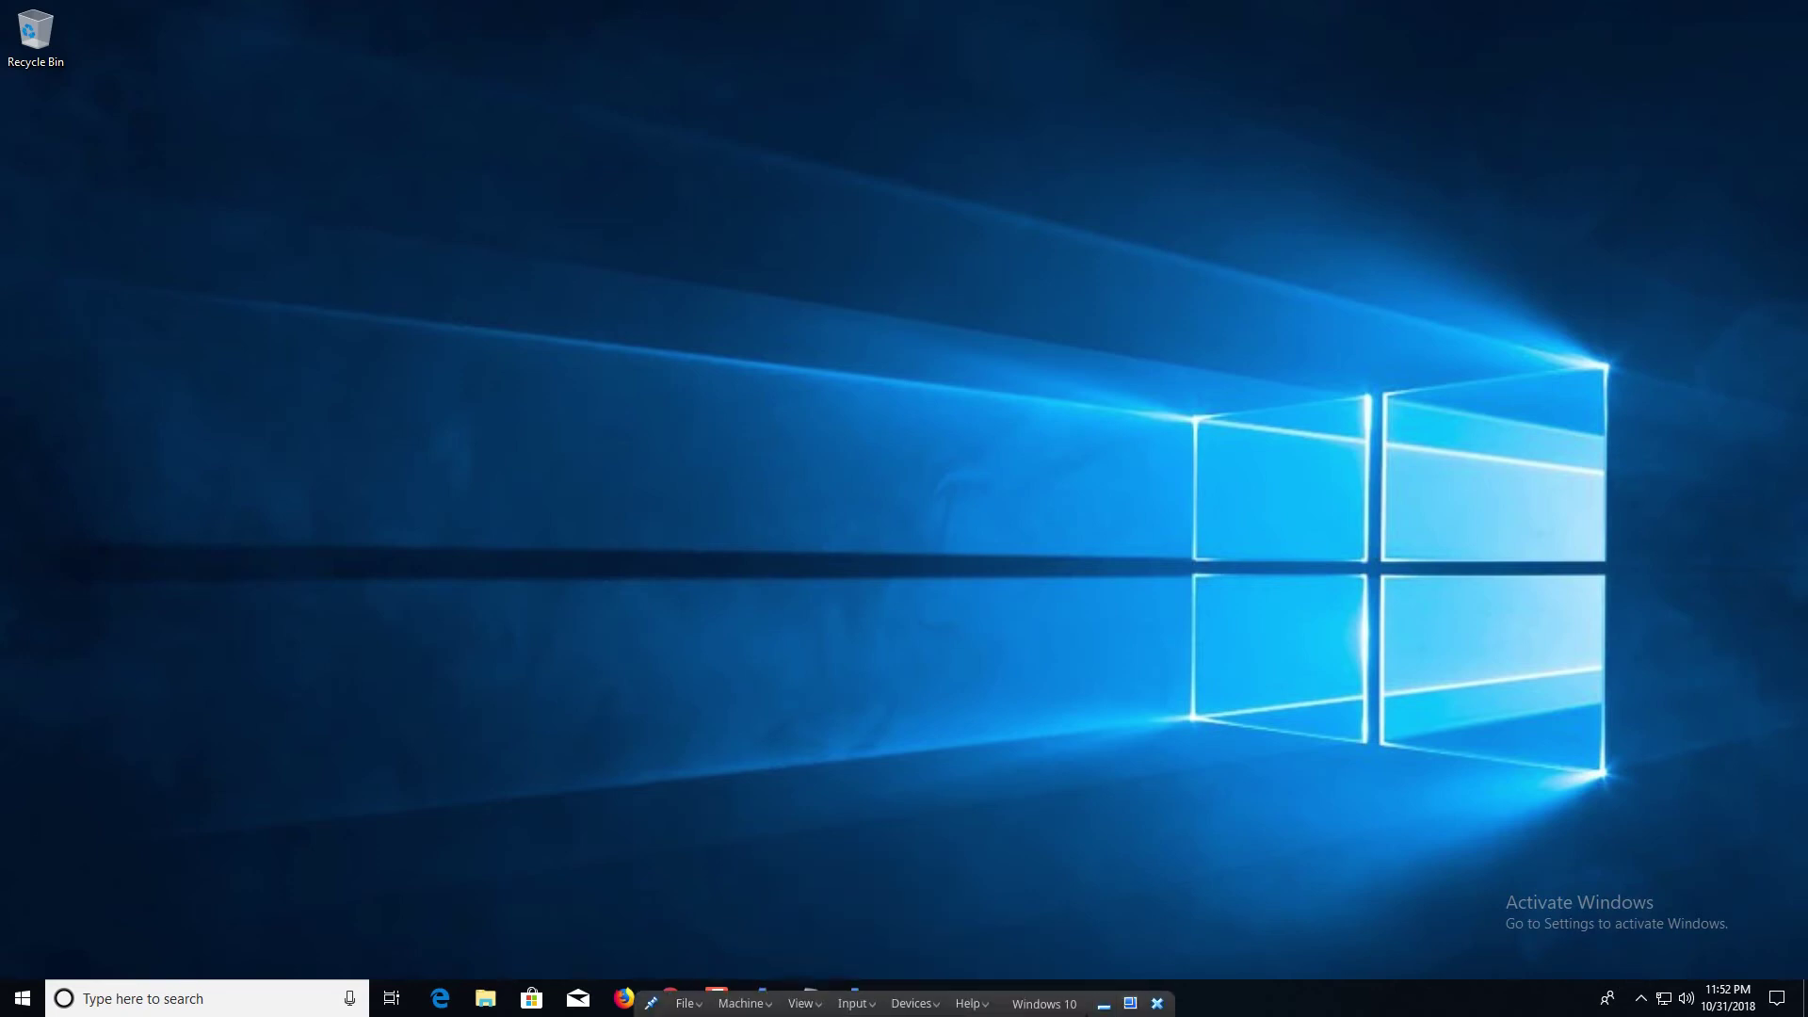
{"action": "left_click", "coordinate": [1102, 1004]}
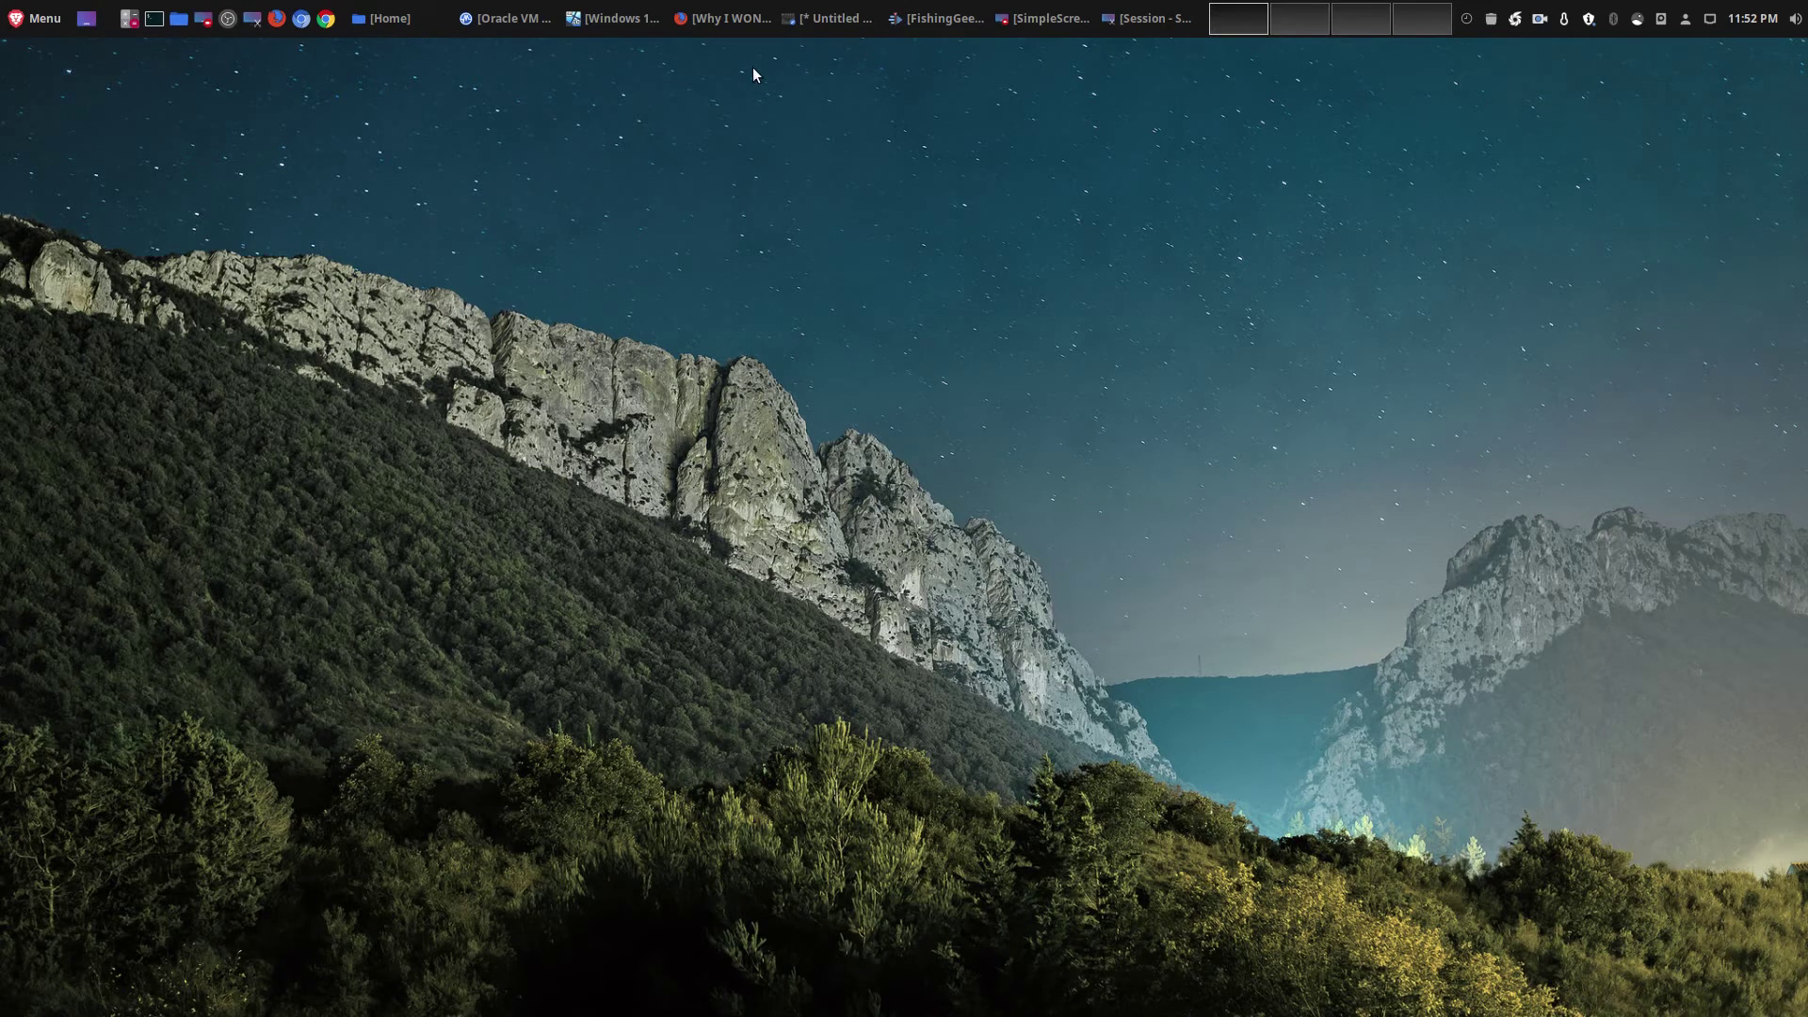
Restore the Firefox window with the YouTube video paused at 0:02.
{"action": "left_click", "coordinate": [725, 18]}
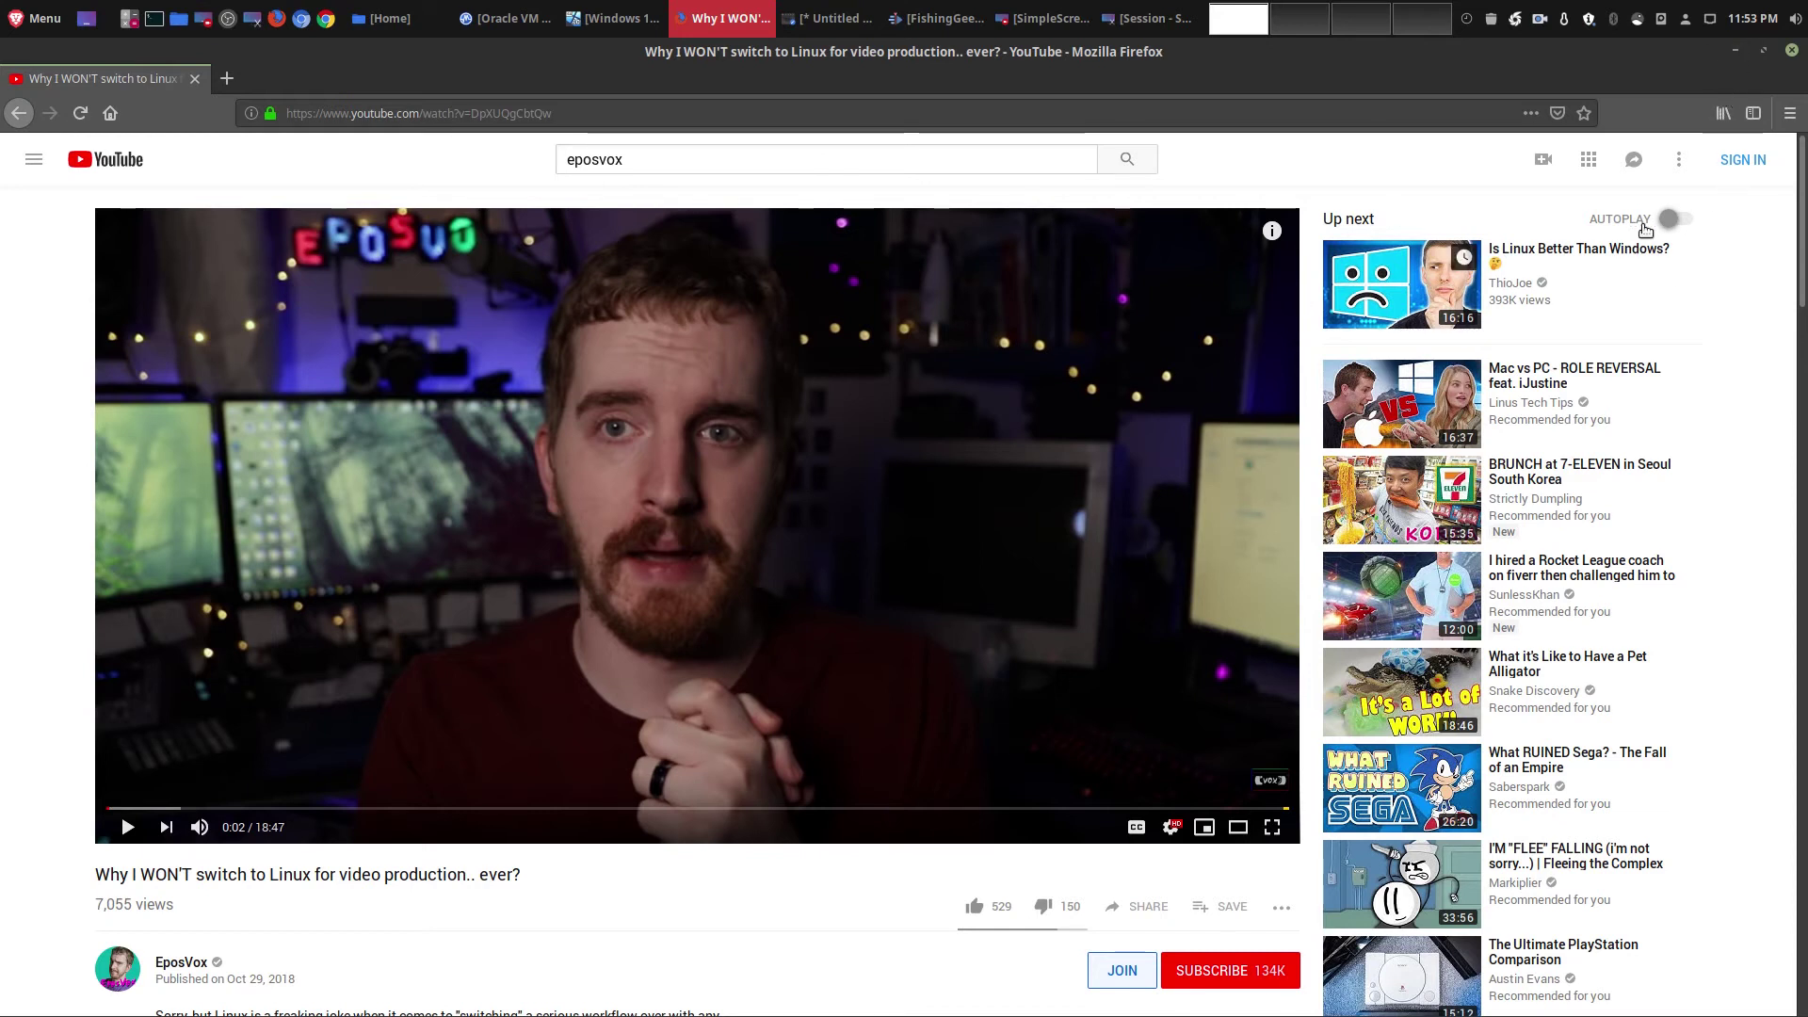
Minimize the Firefox YouTube window, leaving the bare Linux Mint desktop.
{"action": "left_click", "coordinate": [1737, 48]}
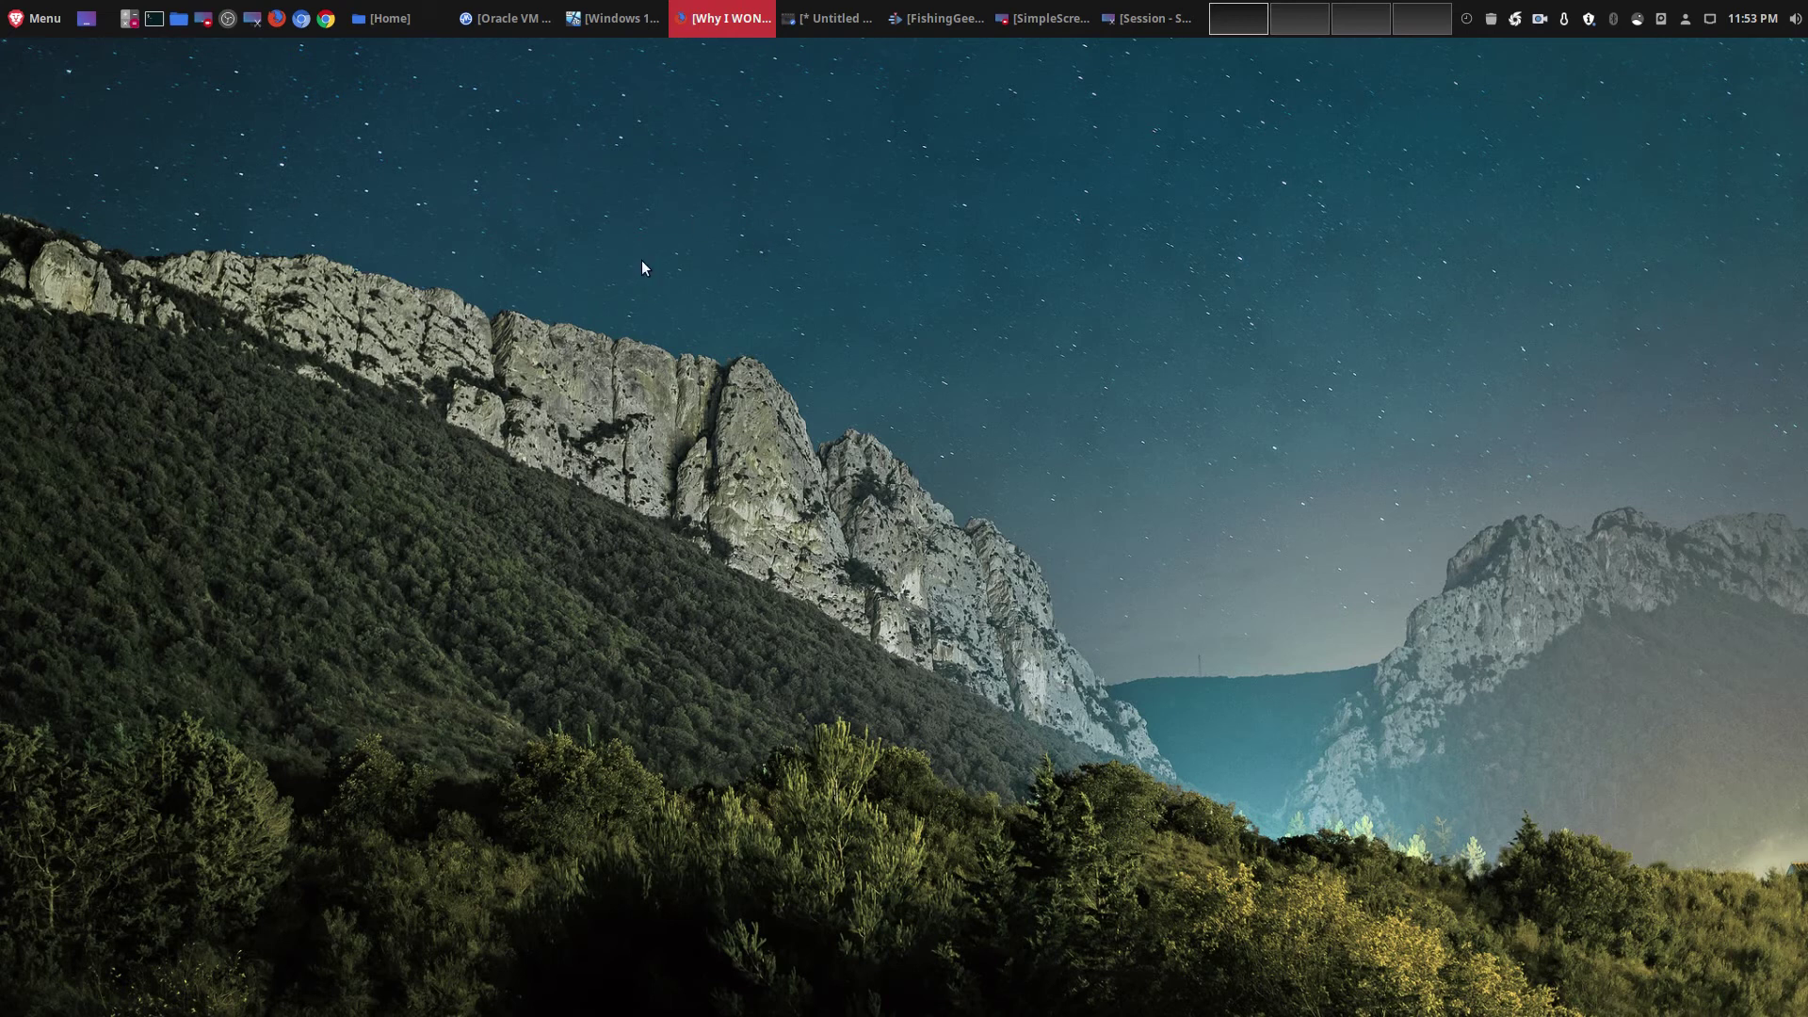
Scroll through the Windows 10 Start menu app list, then minimize the VM to the Linux Mint desktop.
{"action": "left_click", "coordinate": [612, 19]}
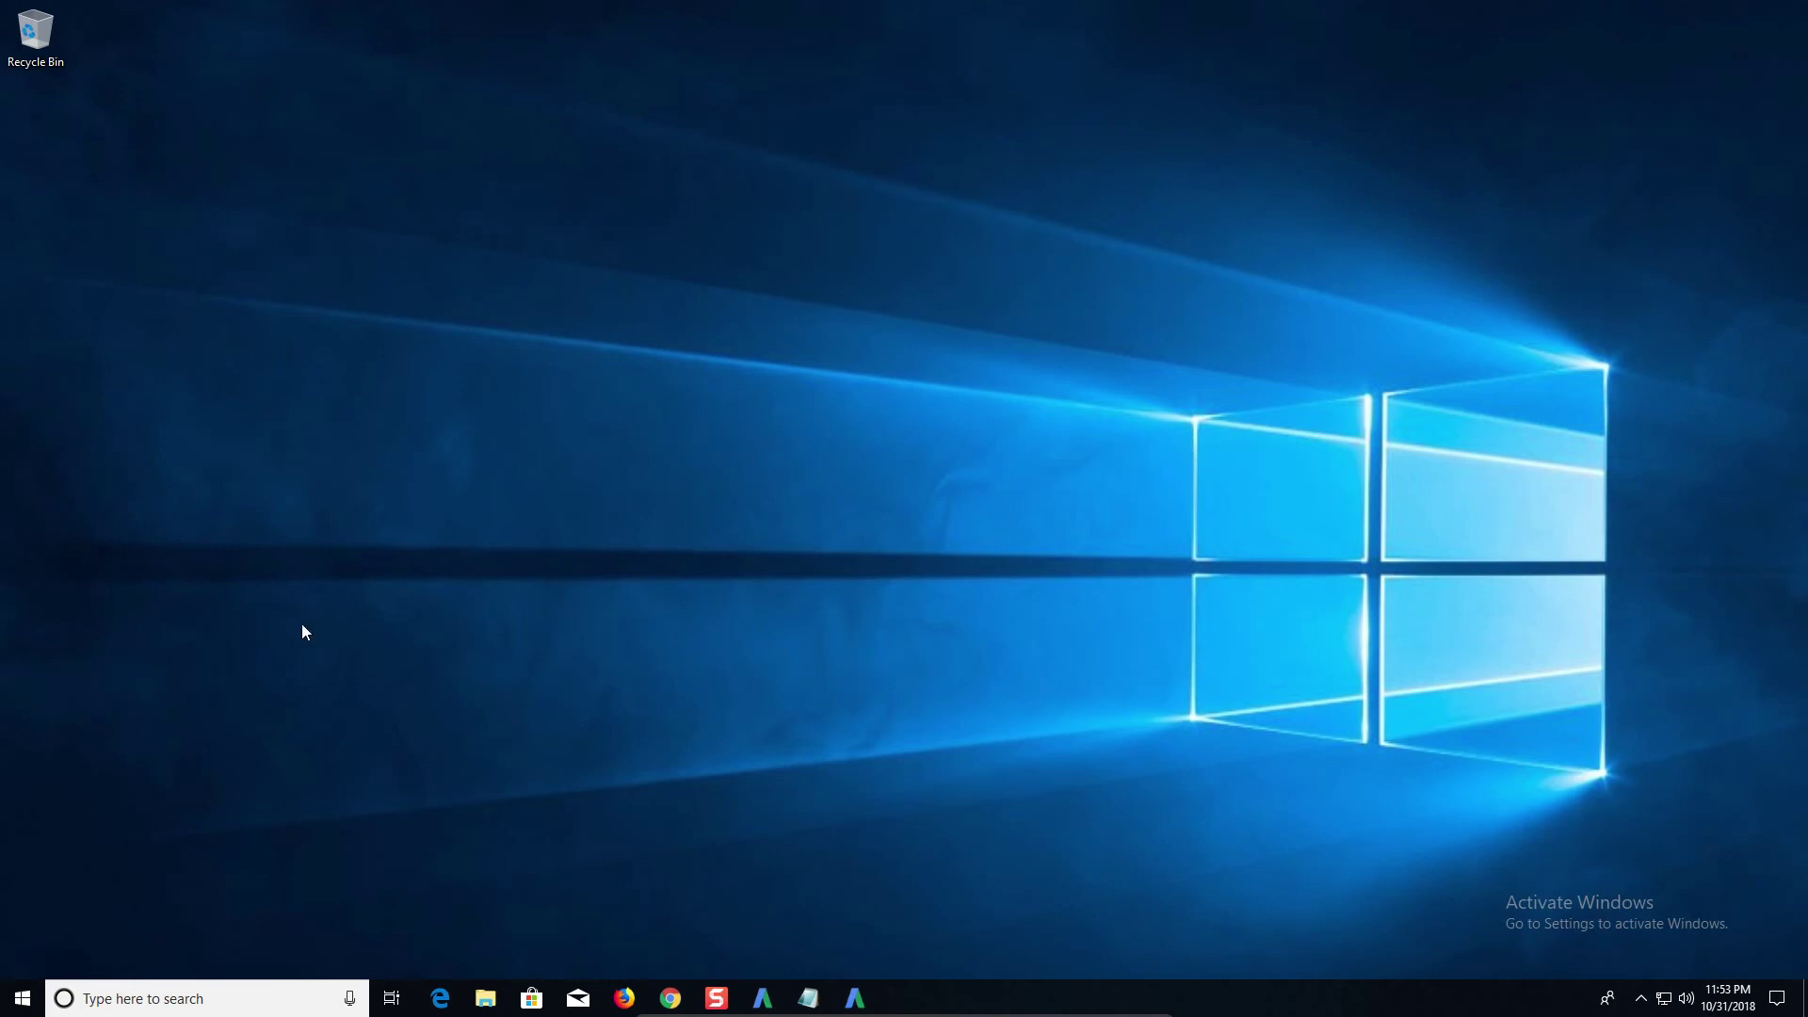
{"action": "key", "text": "super"}
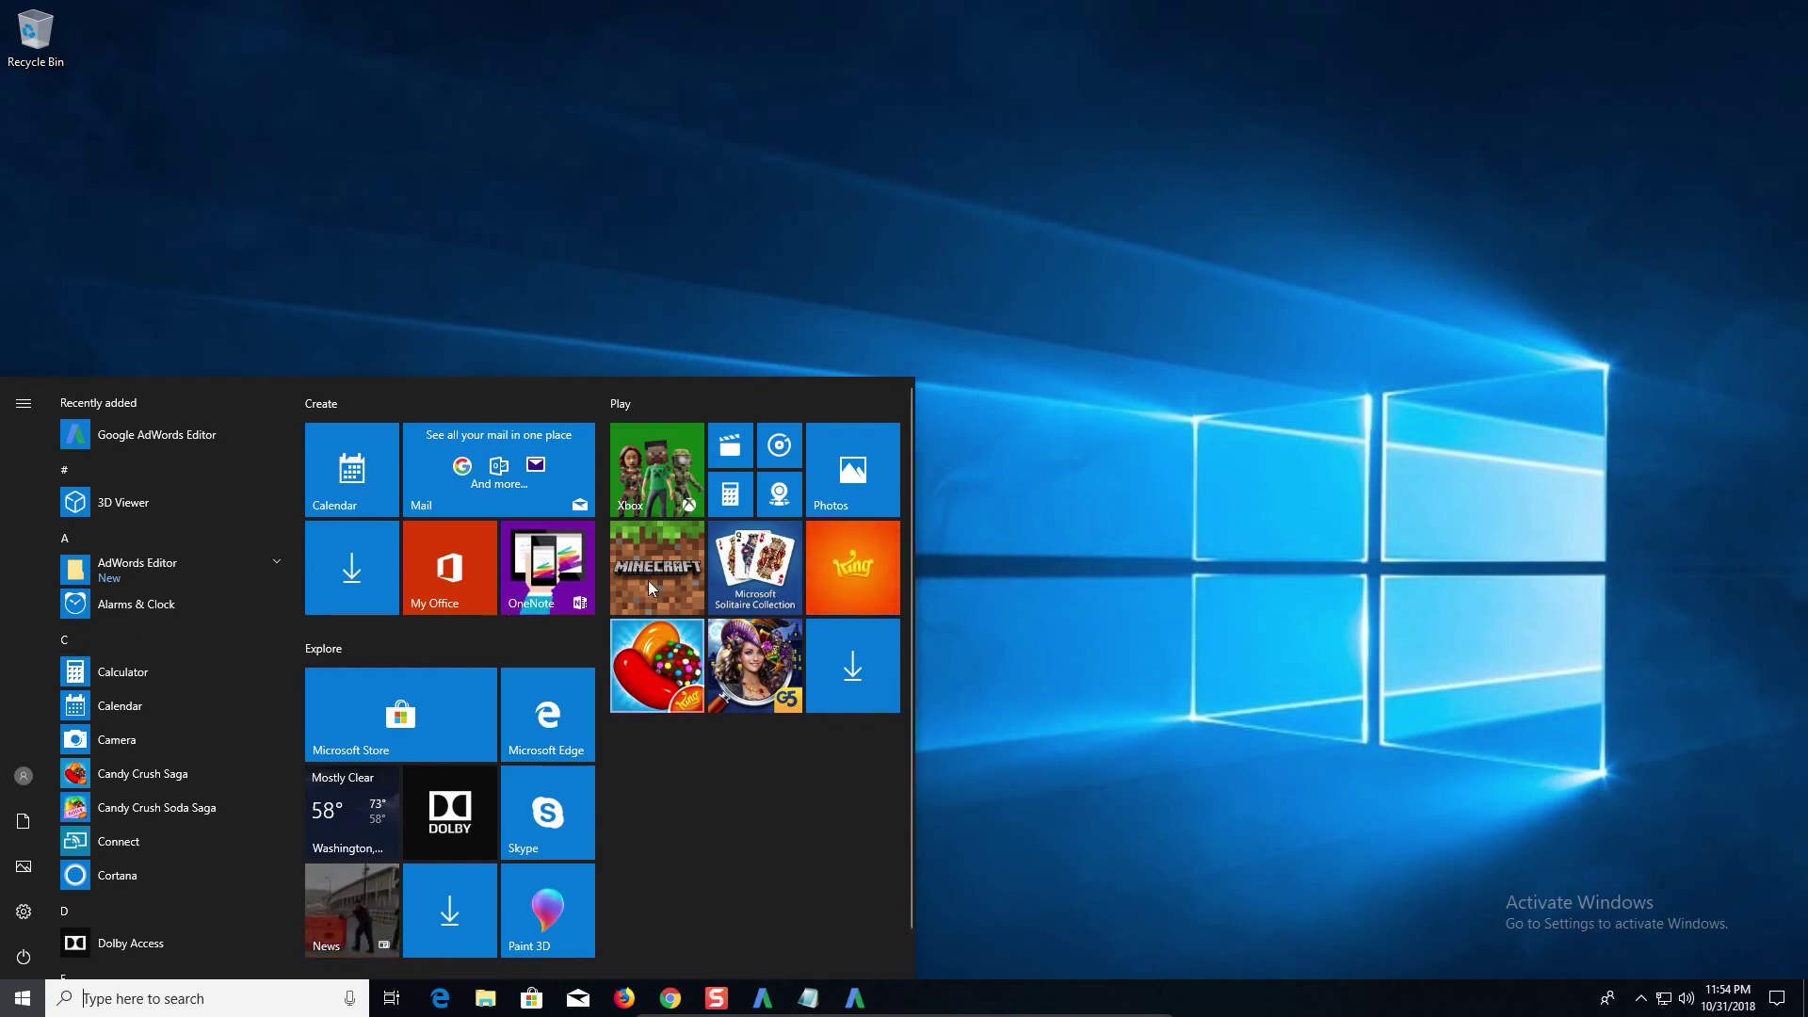
{"action": "scroll", "coordinate": [263, 597], "scroll_direction": "down", "scroll_amount": 5}
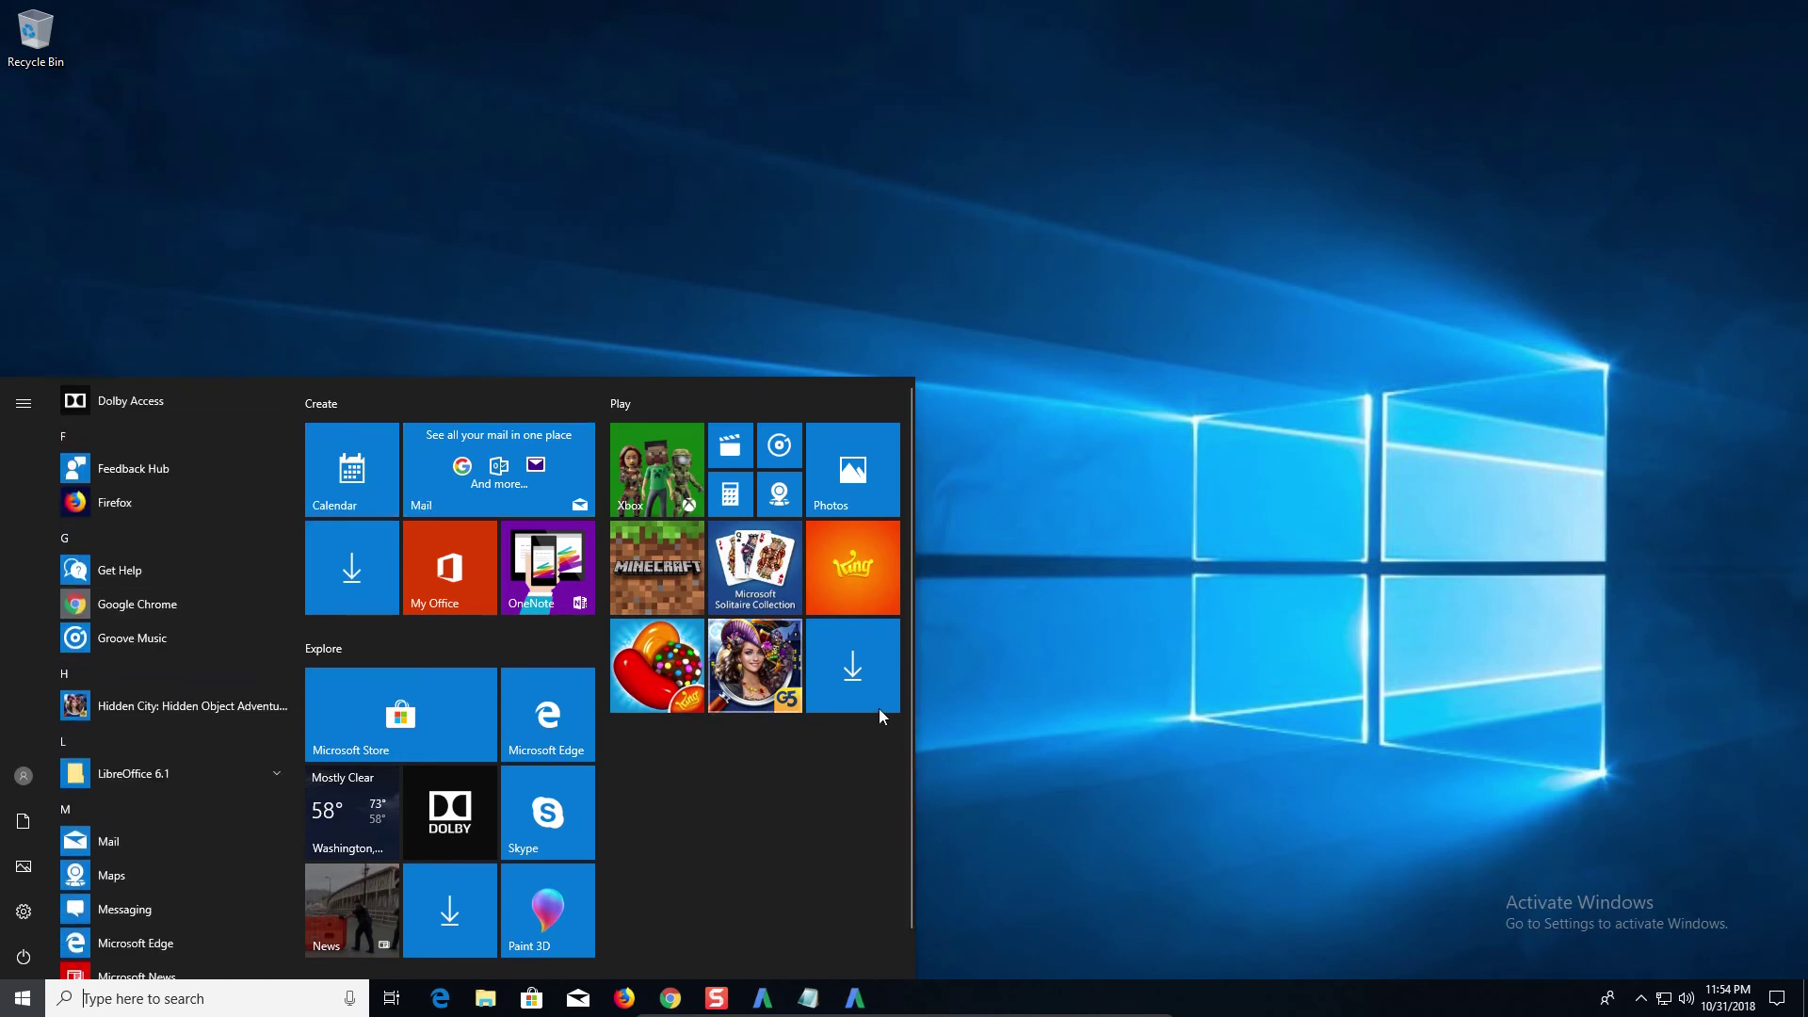
{"action": "left_click", "coordinate": [1140, 713]}
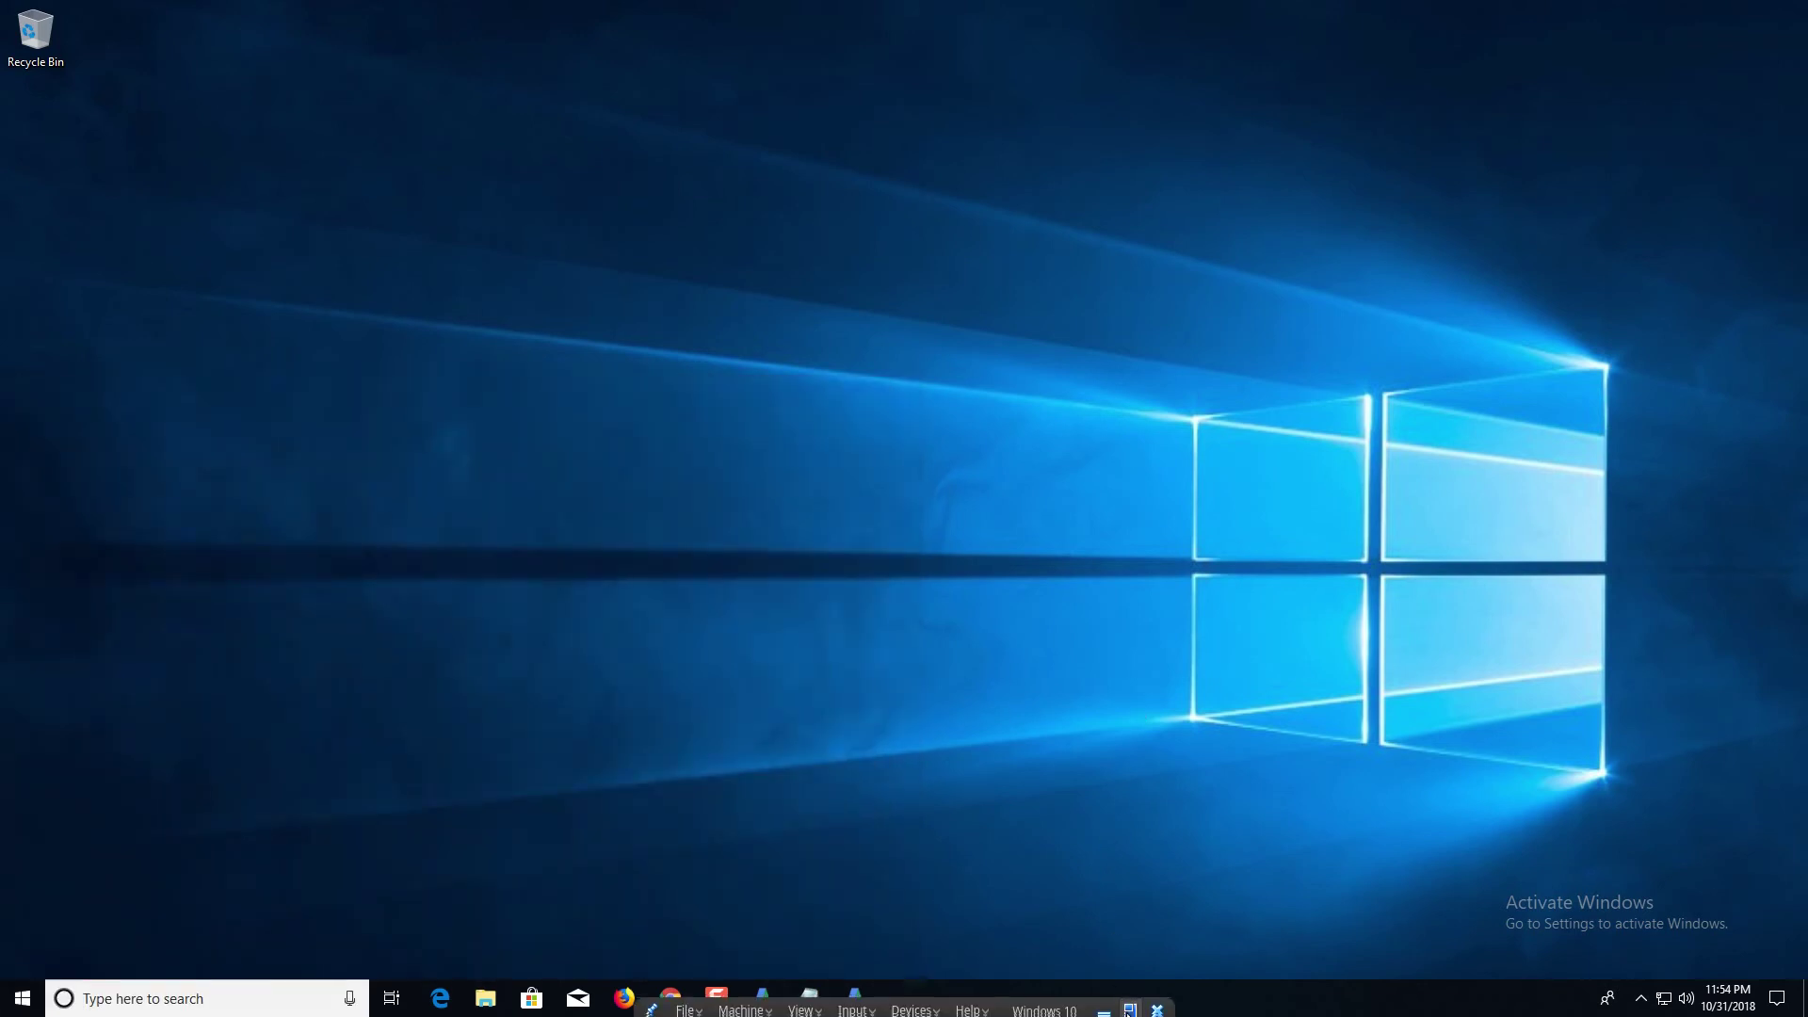
{"action": "left_click", "coordinate": [1104, 1003]}
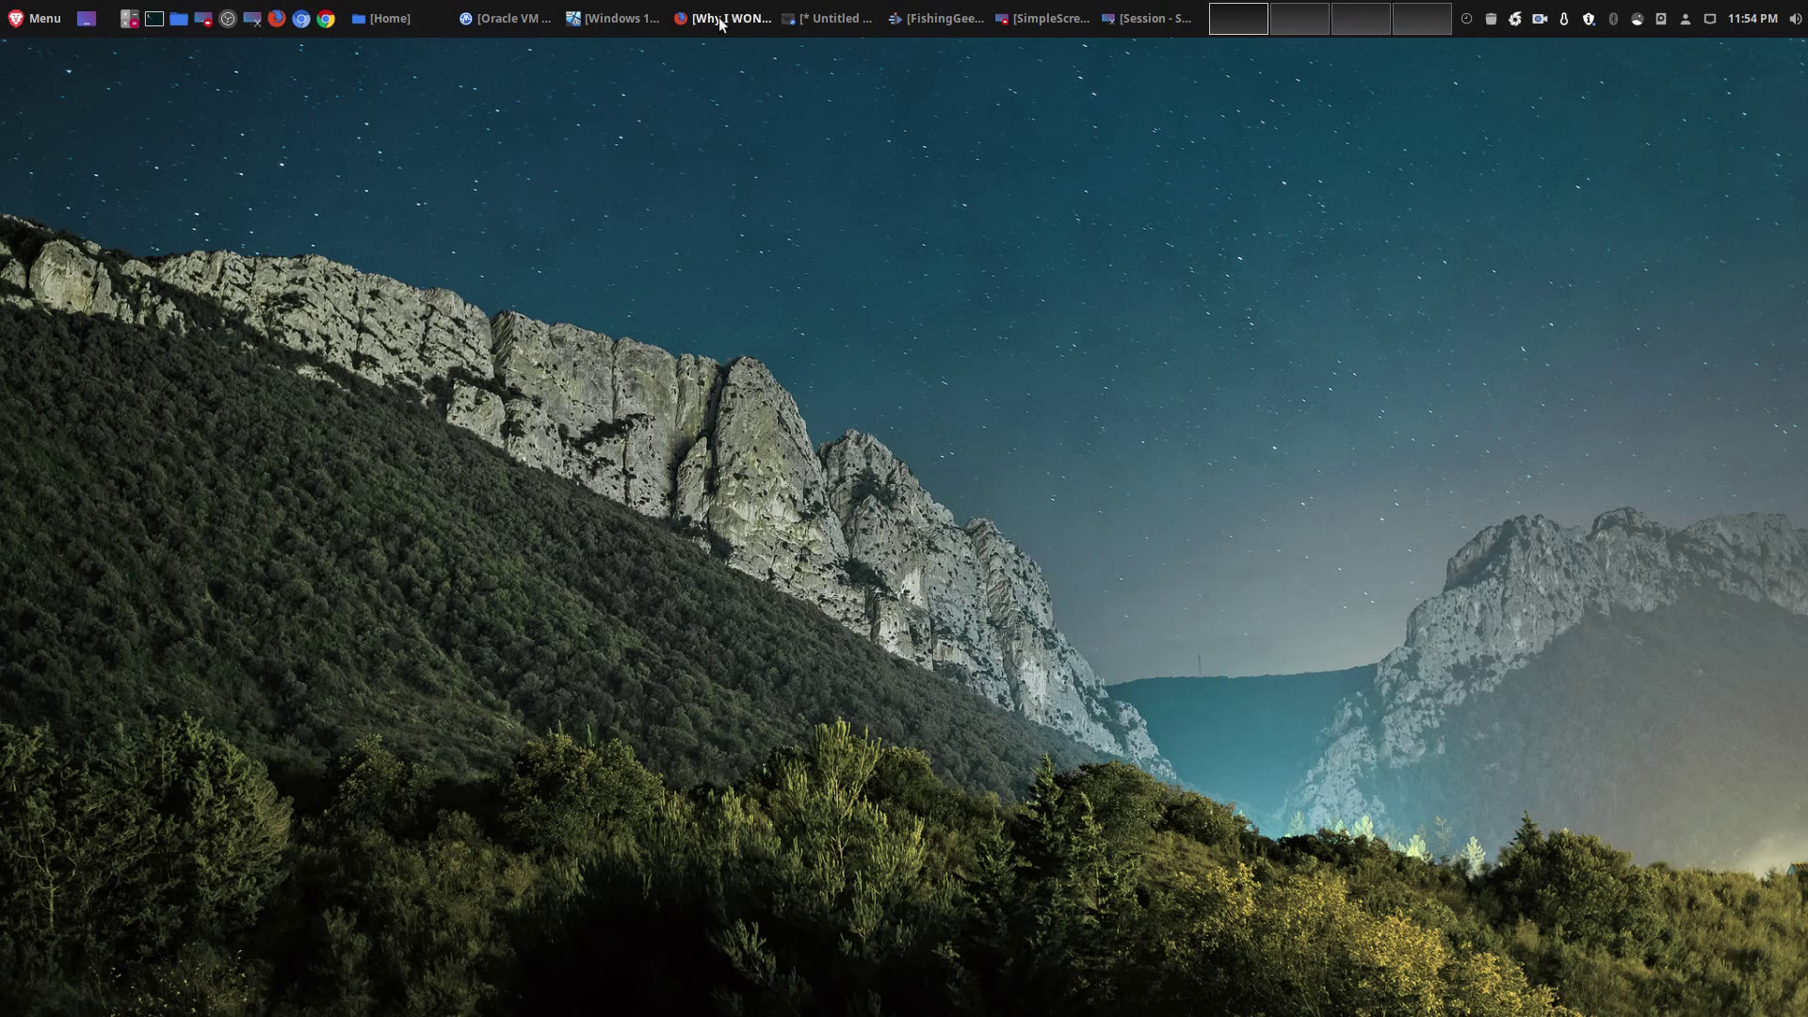
{"action": "left_click", "coordinate": [725, 18]}
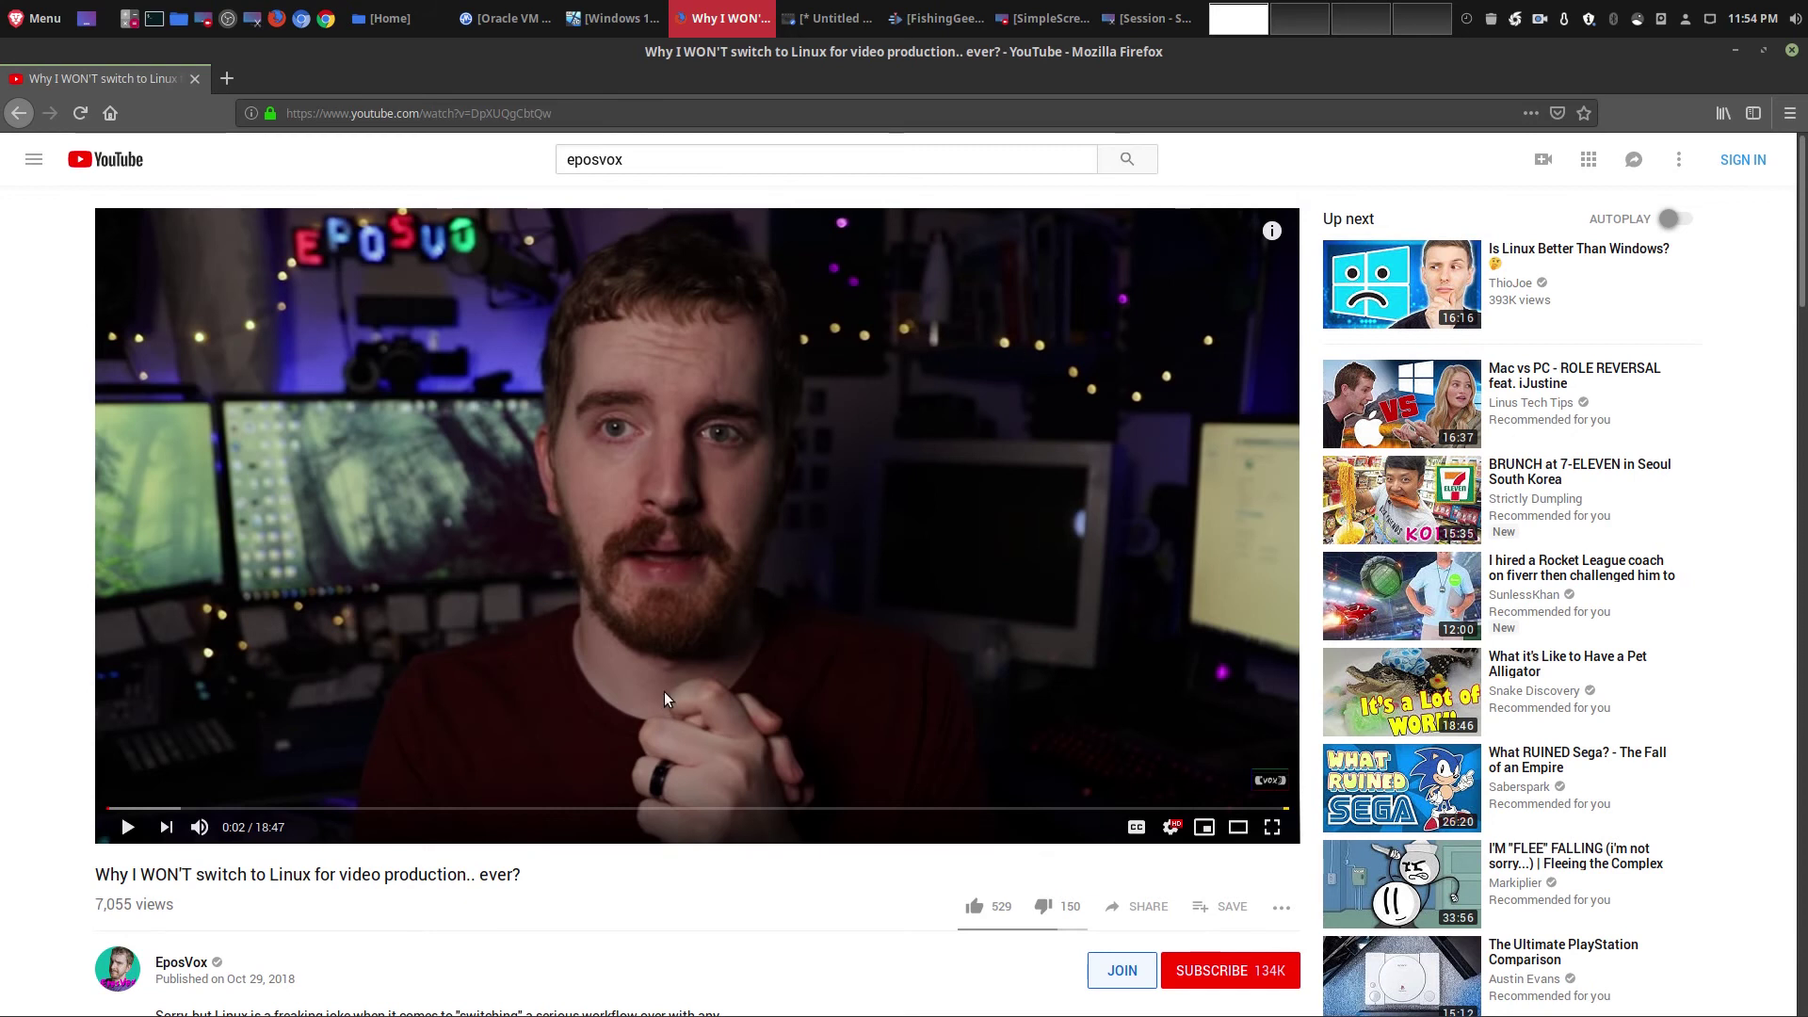
{"action": "left_click", "coordinate": [1734, 52]}
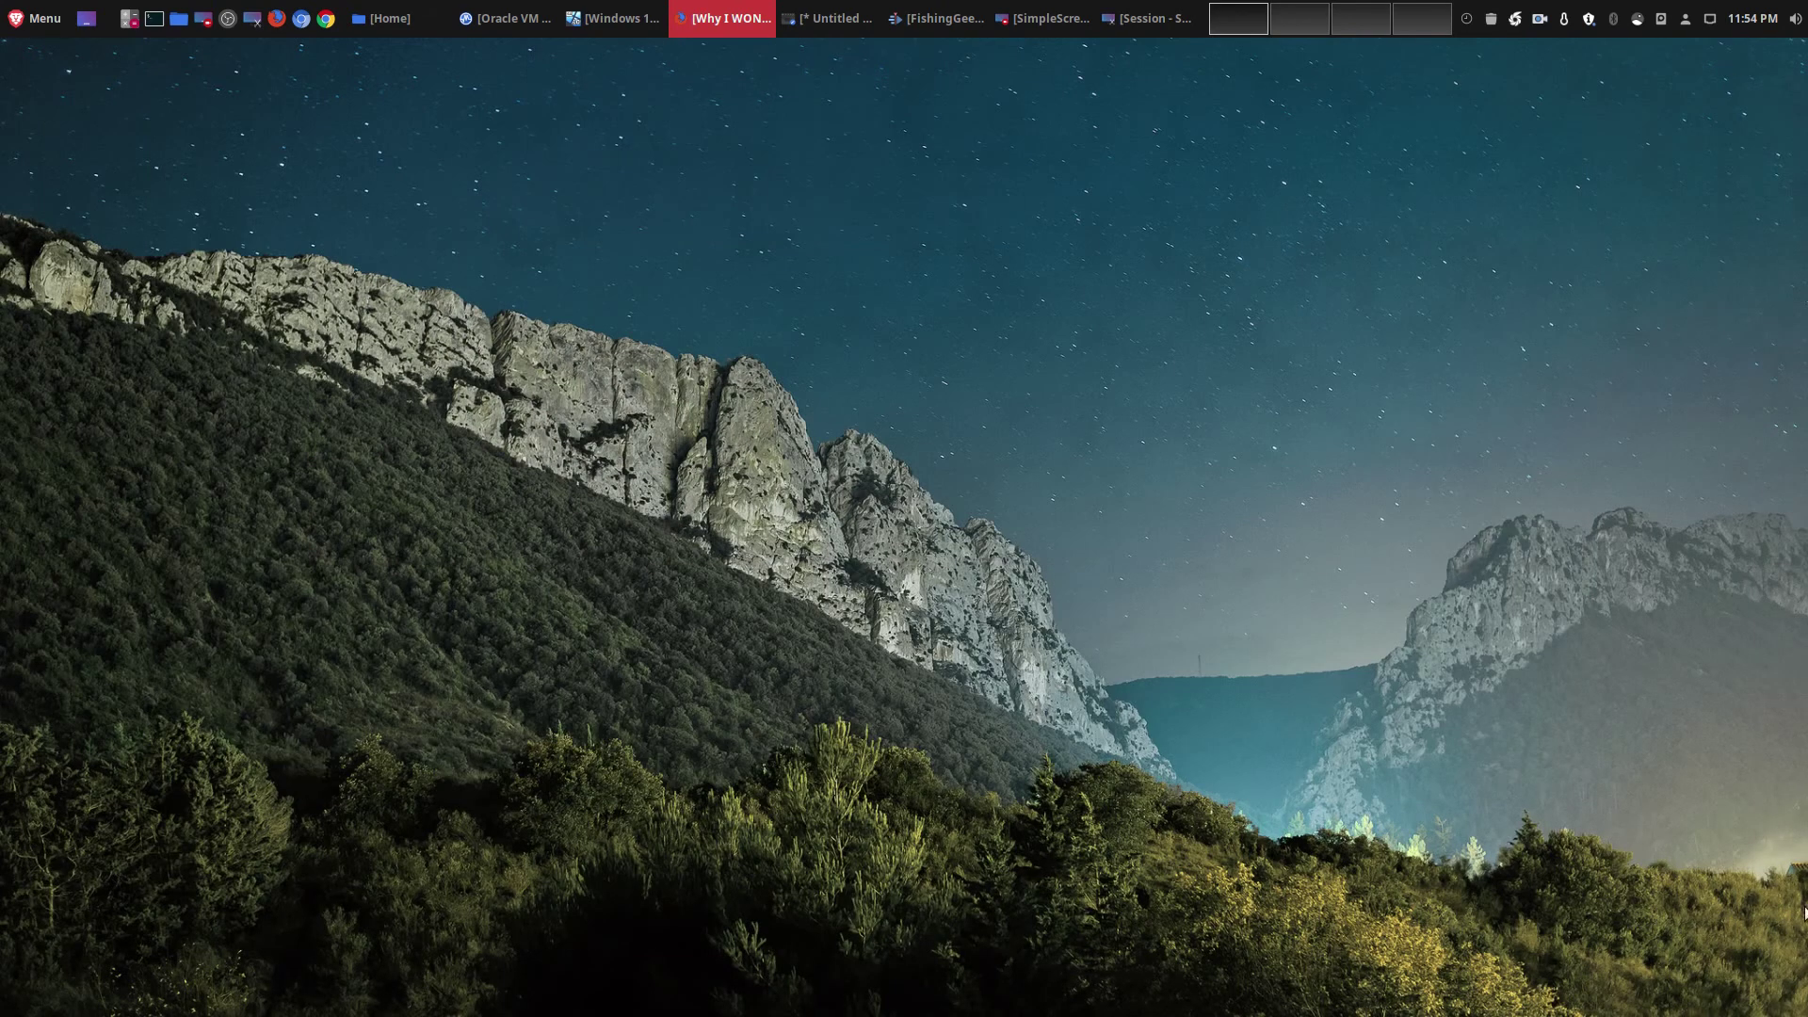